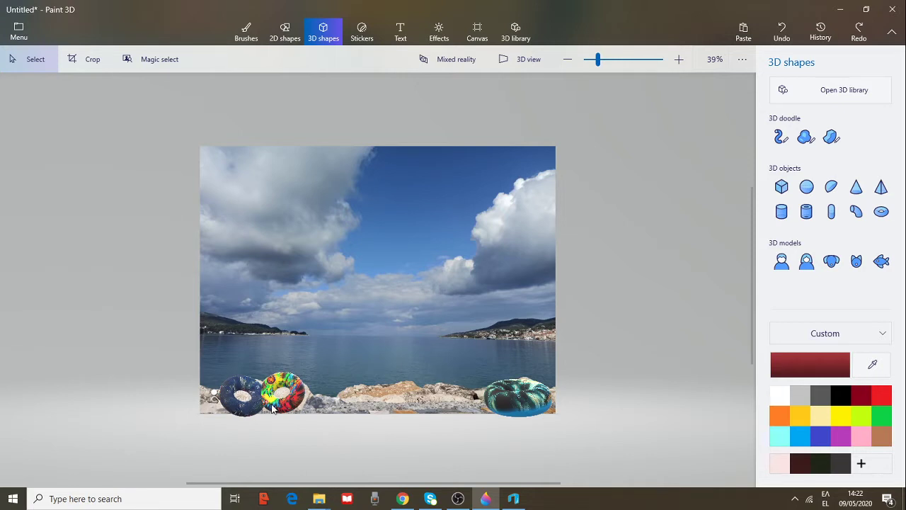
Drag the colourful life ring along the shoreline until it sits next to the blue ring
{"action": "left_click", "coordinate": [296, 400]}
{"action": "mouse_move", "coordinate": [296, 400]}
{"action": "left_mouse_down"}
{"action": "mouse_move", "coordinate": [312, 406]}
{"action": "mouse_move", "coordinate": [372, 386]}
{"action": "mouse_move", "coordinate": [290, 385]}
{"action": "mouse_move", "coordinate": [284, 396]}
{"action": "mouse_move", "coordinate": [301, 378]}
{"action": "mouse_move", "coordinate": [286, 394]}
{"action": "mouse_move", "coordinate": [298, 398]}
{"action": "left_mouse_up"}
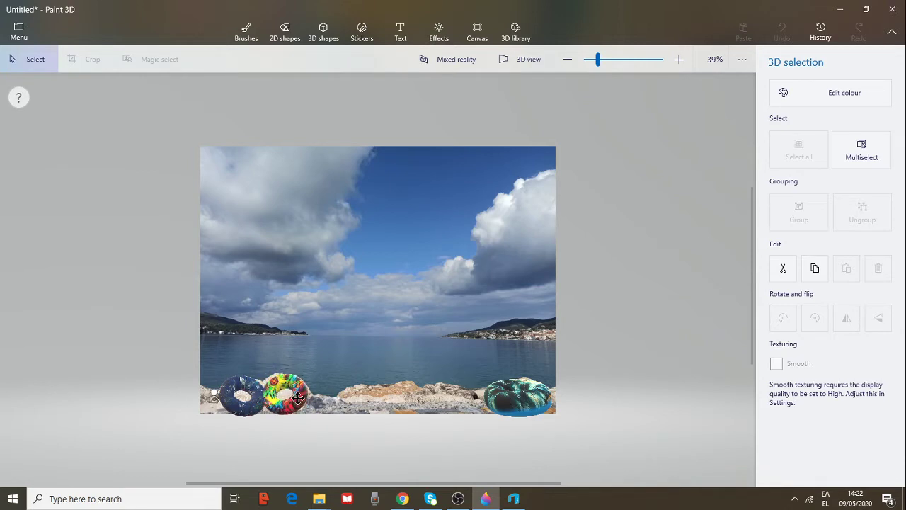
{"action": "left_click_drag", "start_coordinate": [298, 398], "coordinate": [303, 401]}
{"action": "left_click", "coordinate": [301, 395]}
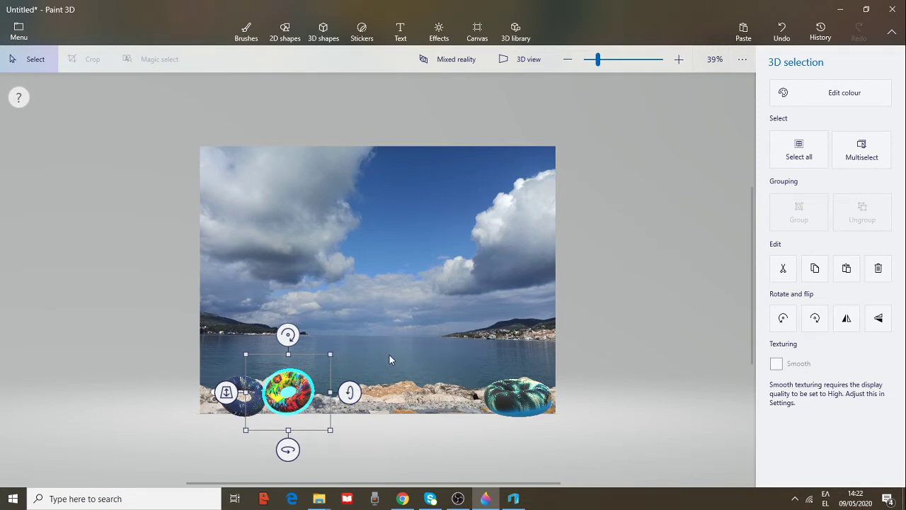
Draw a tall red capsule in the middle of the photo as the umbrella pole
{"action": "left_click", "coordinate": [325, 37]}
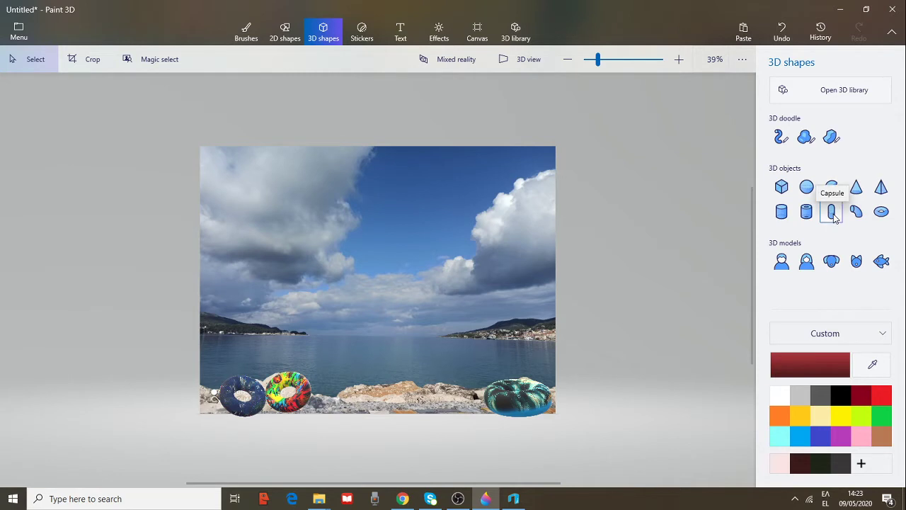
{"action": "left_click", "coordinate": [833, 214]}
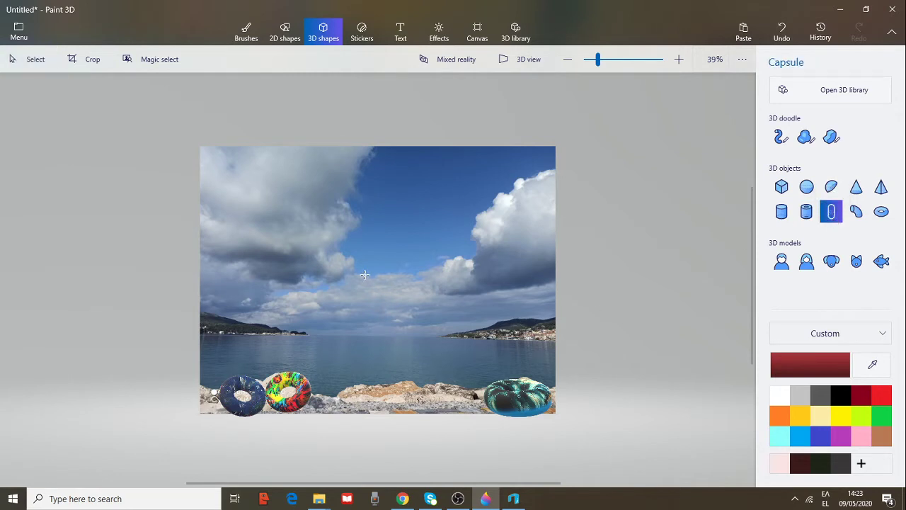
{"action": "left_click_drag", "start_coordinate": [365, 274], "coordinate": [376, 417]}
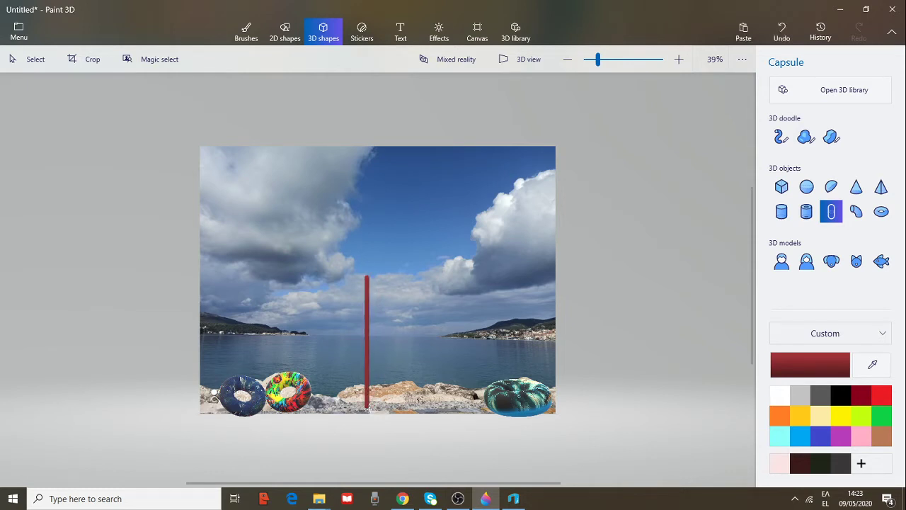
{"action": "left_click", "coordinate": [367, 404]}
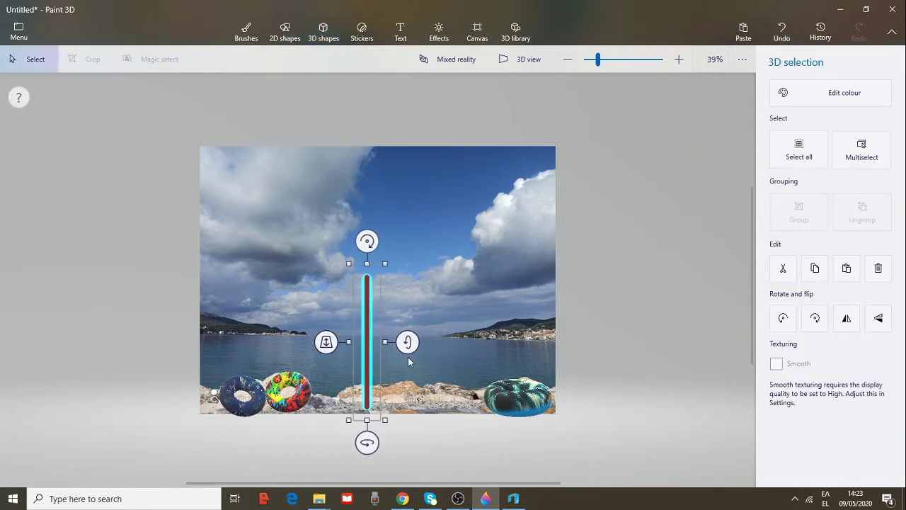
Add a red hemisphere above the pole as the umbrella canopy
{"action": "left_click", "coordinate": [328, 31]}
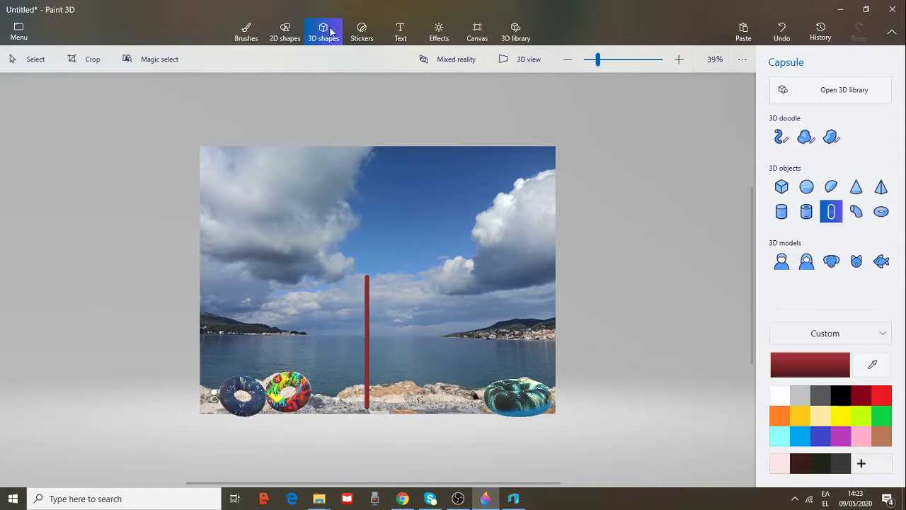
{"action": "left_click", "coordinate": [833, 187]}
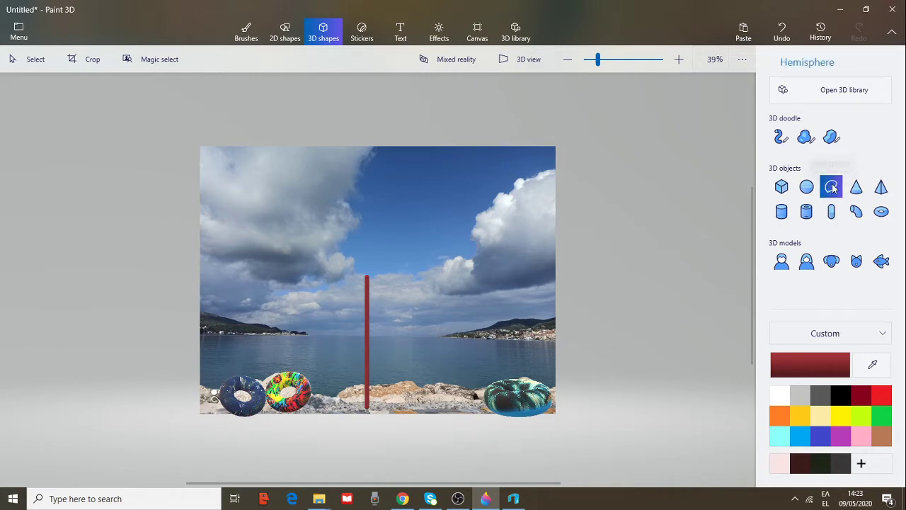
{"action": "left_click_drag", "start_coordinate": [298, 213], "coordinate": [430, 318]}
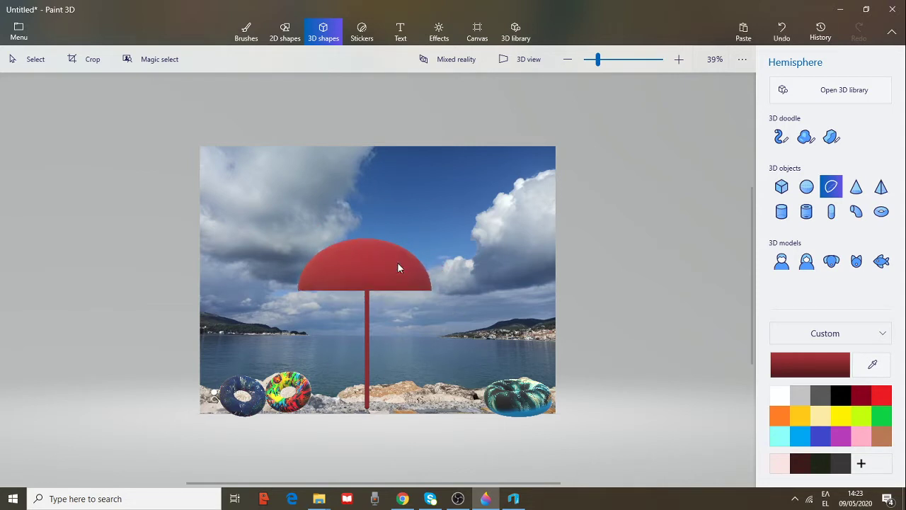
Select the pole and canopy together and group them into one umbrella
{"action": "left_click", "coordinate": [397, 268]}
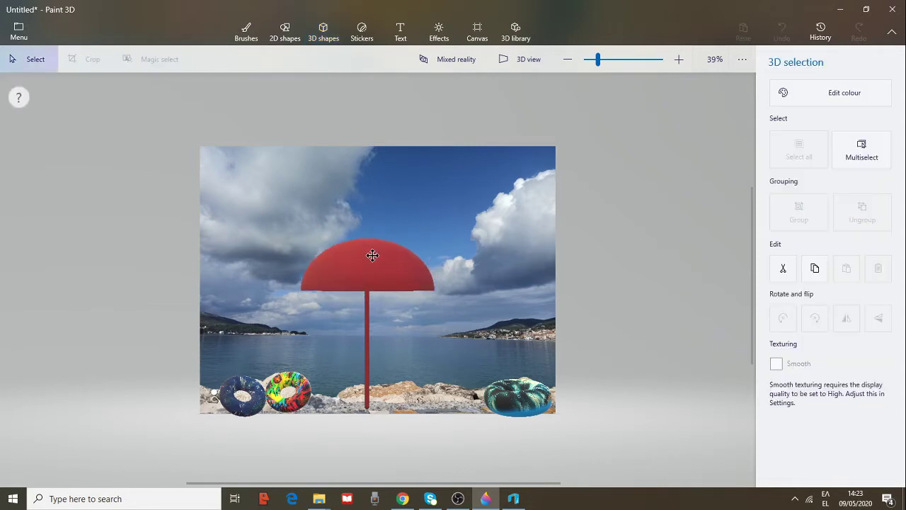
{"action": "left_click", "coordinate": [373, 268]}
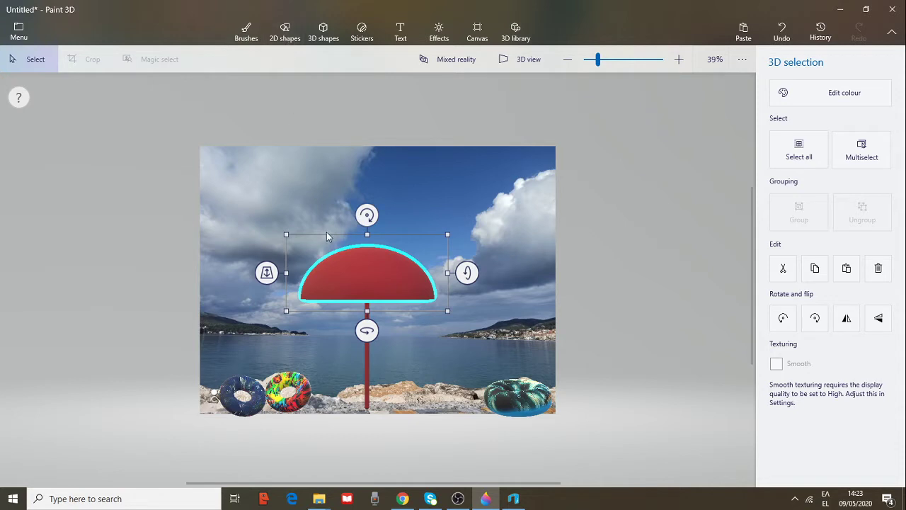
{"action": "left_click", "coordinate": [368, 370]}
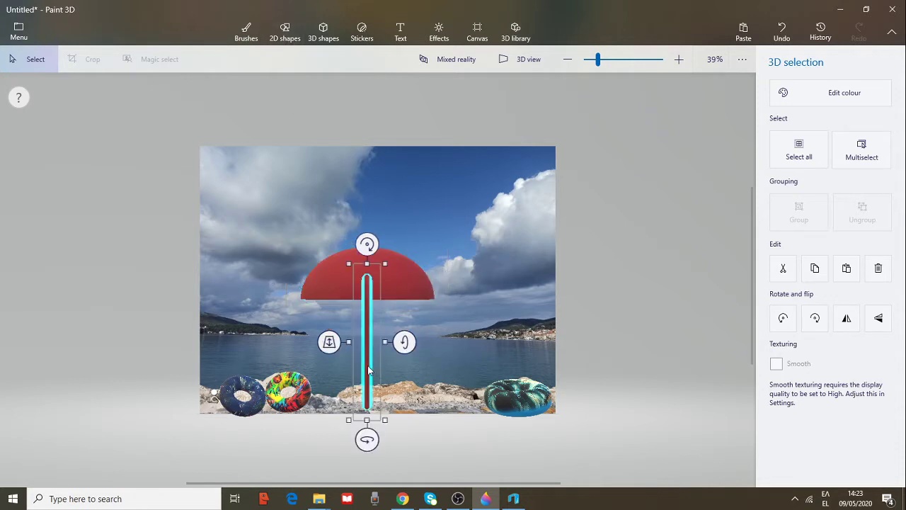
{"action": "left_click", "coordinate": [406, 281], "text": "ctrl"}
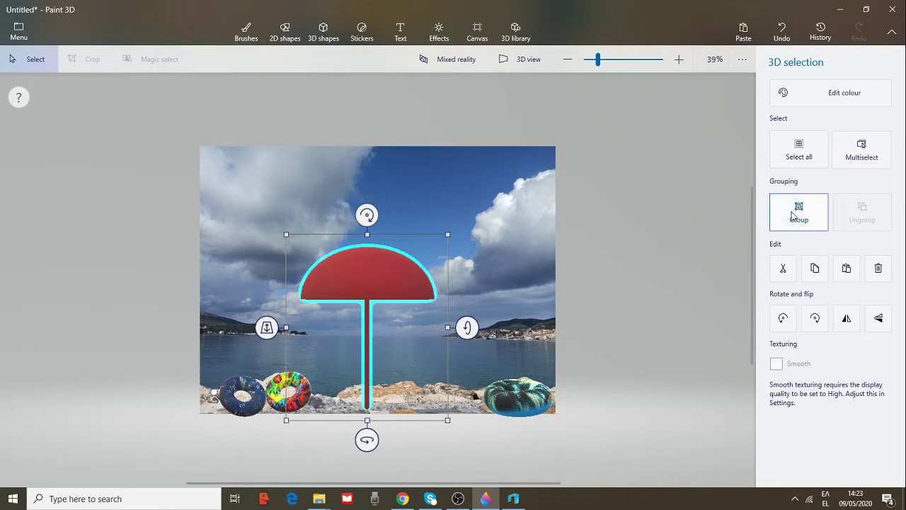
{"action": "left_click", "coordinate": [799, 220]}
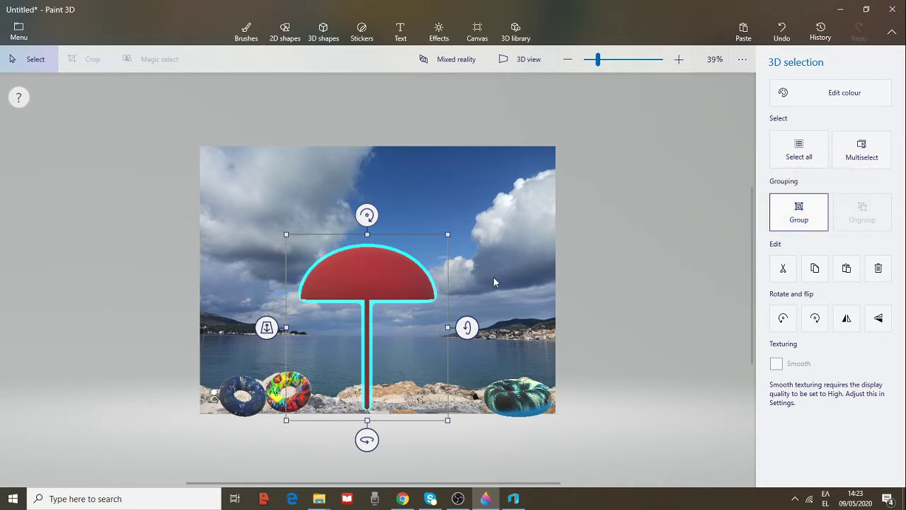
Move the grouped umbrella onto the central rocks and rotate it so it leans
{"action": "mouse_move", "coordinate": [382, 269]}
{"action": "left_mouse_down"}
{"action": "mouse_move", "coordinate": [399, 231]}
{"action": "mouse_move", "coordinate": [397, 251]}
{"action": "mouse_move", "coordinate": [373, 263]}
{"action": "left_mouse_up"}
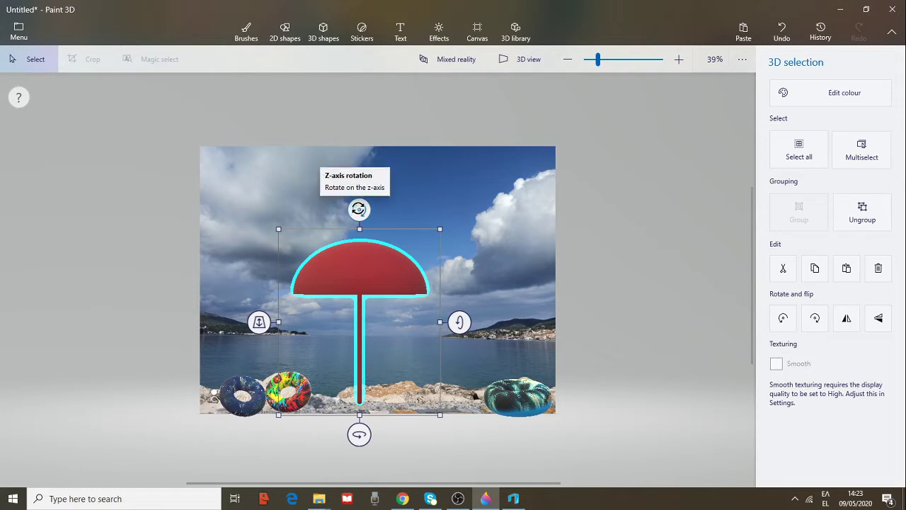
{"action": "left_click_drag", "start_coordinate": [358, 209], "coordinate": [340, 214]}
{"action": "mouse_move", "coordinate": [453, 318]}
{"action": "left_mouse_down"}
{"action": "mouse_move", "coordinate": [450, 359]}
{"action": "mouse_move", "coordinate": [449, 265]}
{"action": "mouse_move", "coordinate": [454, 326]}
{"action": "left_mouse_up"}
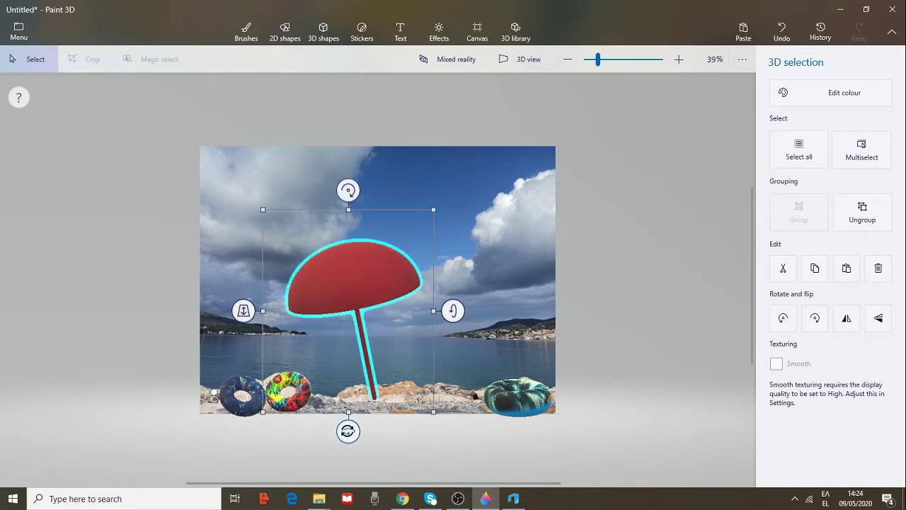
{"action": "left_click_drag", "start_coordinate": [348, 431], "coordinate": [471, 410]}
{"action": "mouse_move", "coordinate": [376, 276]}
{"action": "left_mouse_down"}
{"action": "mouse_move", "coordinate": [480, 288]}
{"action": "mouse_move", "coordinate": [434, 245]}
{"action": "mouse_move", "coordinate": [277, 263]}
{"action": "mouse_move", "coordinate": [364, 259]}
{"action": "mouse_move", "coordinate": [530, 290]}
{"action": "mouse_move", "coordinate": [337, 233]}
{"action": "mouse_move", "coordinate": [319, 261]}
{"action": "mouse_move", "coordinate": [328, 271]}
{"action": "mouse_move", "coordinate": [322, 296]}
{"action": "mouse_move", "coordinate": [299, 314]}
{"action": "mouse_move", "coordinate": [397, 239]}
{"action": "mouse_move", "coordinate": [368, 266]}
{"action": "mouse_move", "coordinate": [382, 284]}
{"action": "left_mouse_up"}
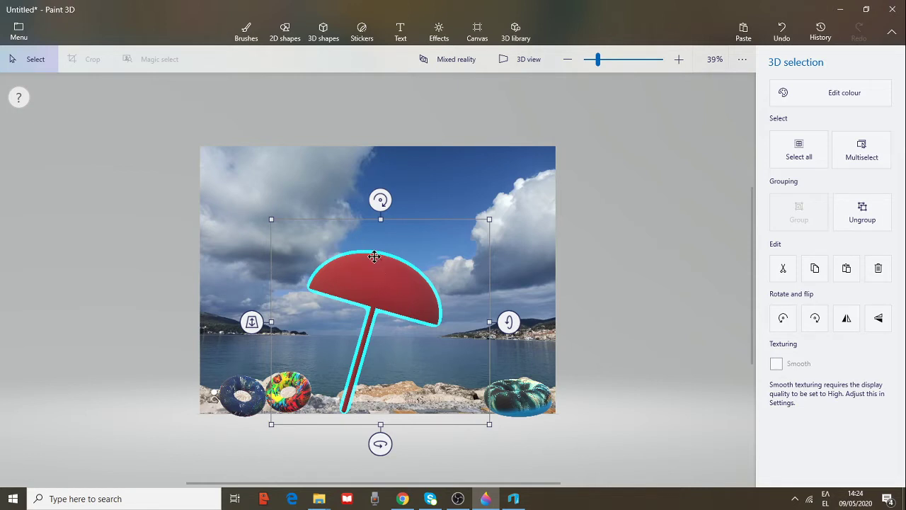
Draw a 2D triangle over the canopy and fit it to the right-hand panel
{"action": "left_click", "coordinate": [285, 36]}
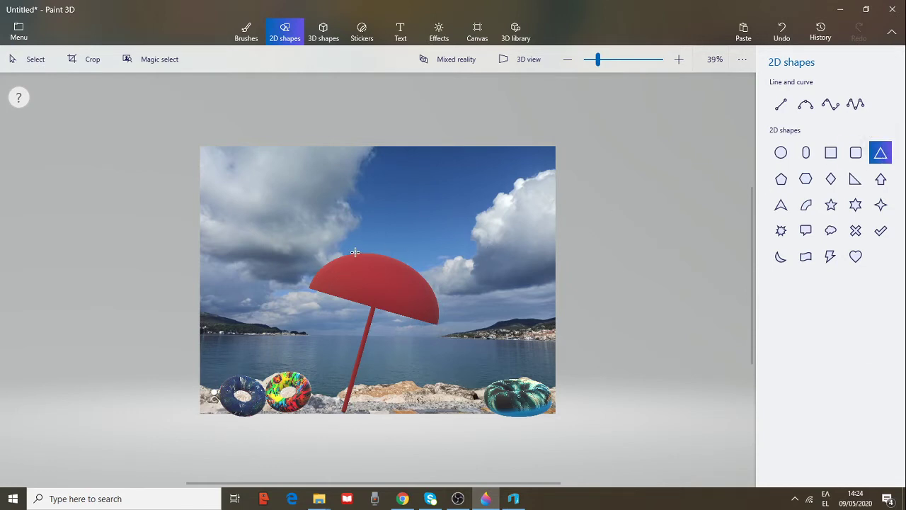
{"action": "mouse_move", "coordinate": [355, 253]}
{"action": "left_mouse_down"}
{"action": "mouse_move", "coordinate": [400, 320]}
{"action": "mouse_move", "coordinate": [418, 326]}
{"action": "left_mouse_up"}
{"action": "left_click_drag", "start_coordinate": [384, 266], "coordinate": [396, 247]}
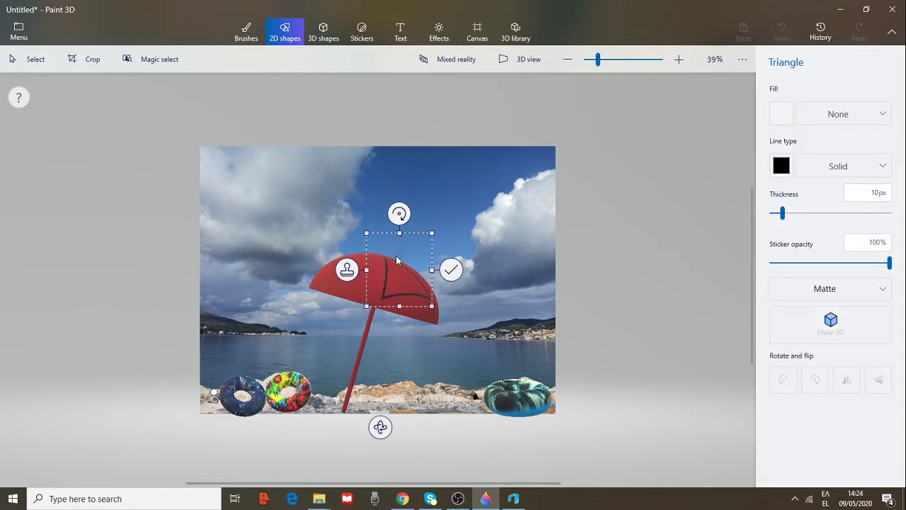
{"action": "left_click_drag", "start_coordinate": [429, 313], "coordinate": [454, 322]}
{"action": "left_click_drag", "start_coordinate": [365, 320], "coordinate": [370, 316]}
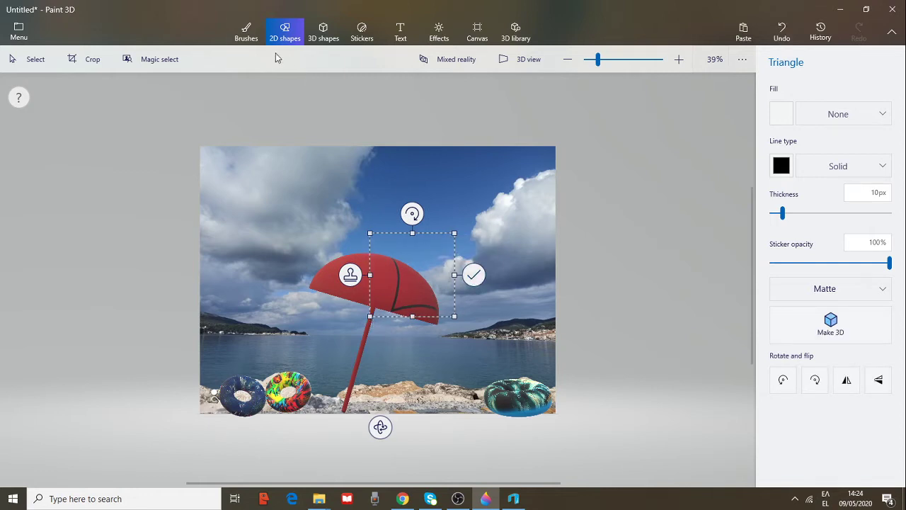
Fill the canopy's right panel with yellow
{"action": "left_click", "coordinate": [255, 34]}
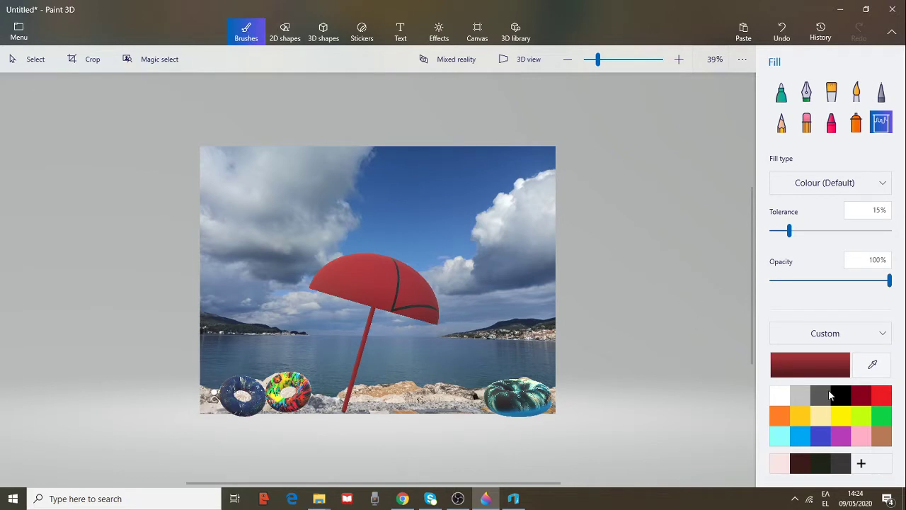
{"action": "left_click", "coordinate": [842, 415]}
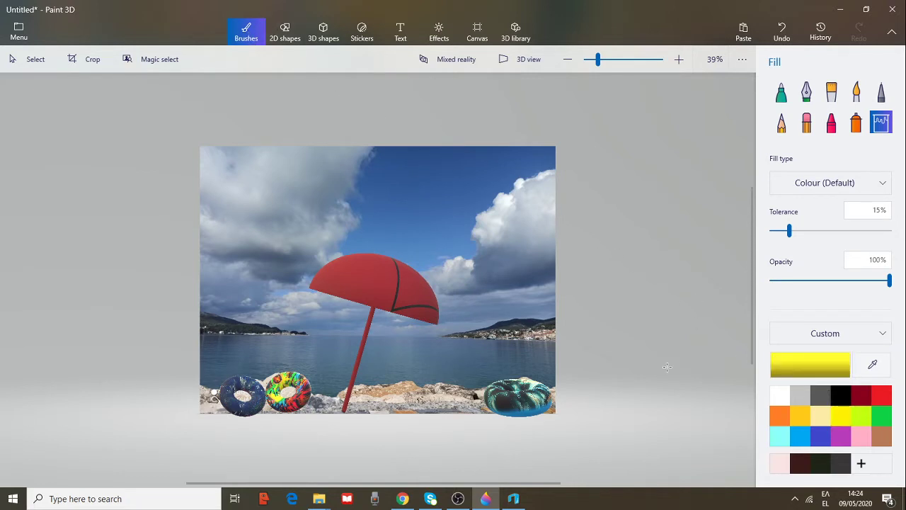
{"action": "left_click", "coordinate": [418, 294]}
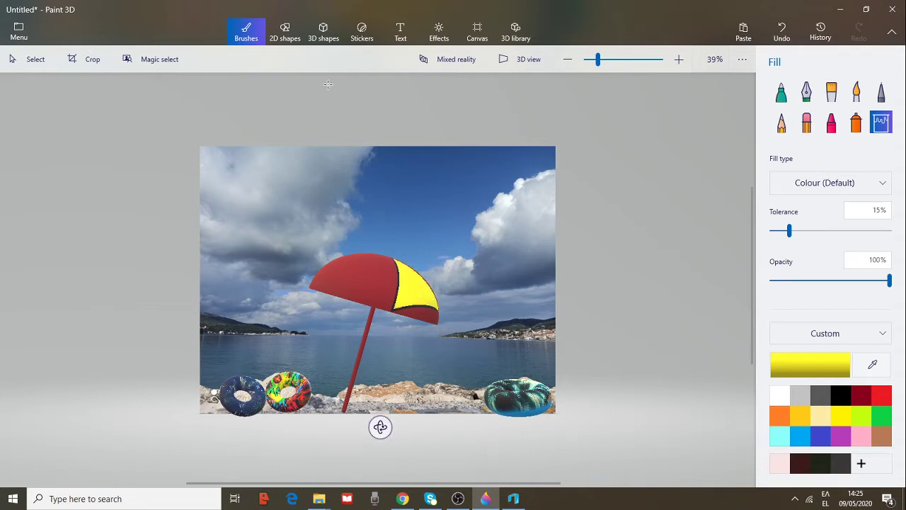
{"action": "left_click", "coordinate": [320, 32]}
{"action": "left_click", "coordinate": [288, 36]}
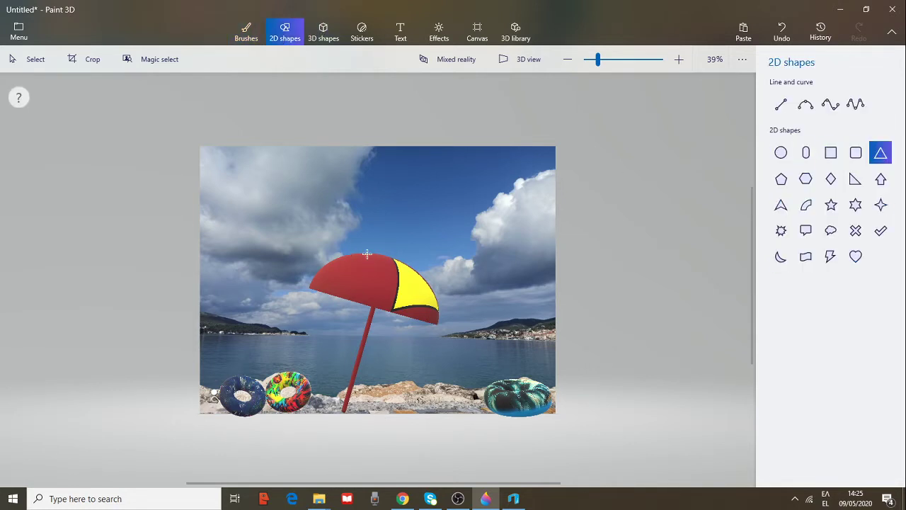
Draw another triangle on the canopy and drag its corners to widen and reshape it
{"action": "left_click_drag", "start_coordinate": [367, 254], "coordinate": [445, 331]}
{"action": "left_click_drag", "start_coordinate": [425, 298], "coordinate": [404, 277]}
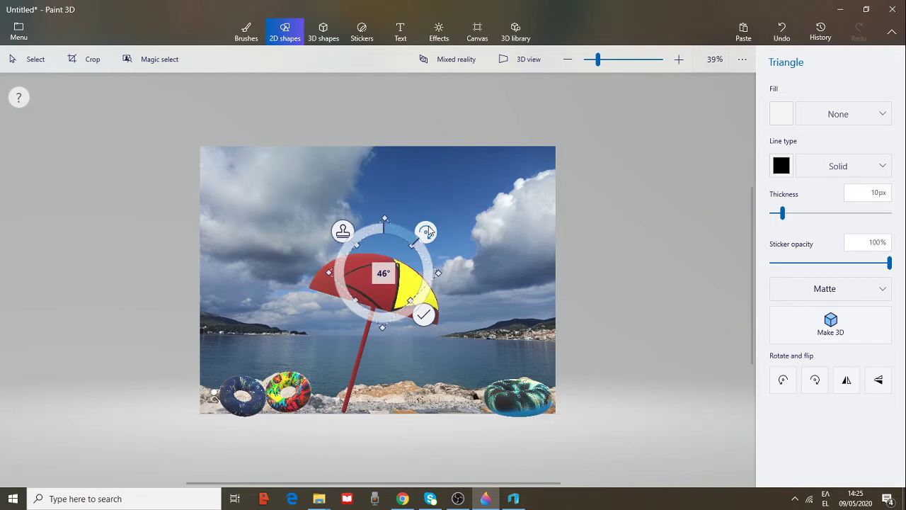
{"action": "left_click_drag", "start_coordinate": [401, 263], "coordinate": [388, 259]}
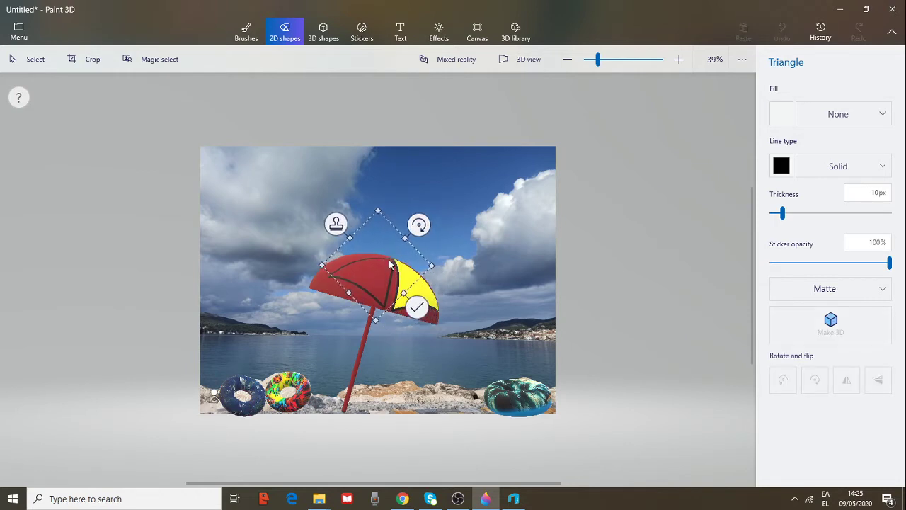
{"action": "left_click_drag", "start_coordinate": [323, 265], "coordinate": [312, 267]}
{"action": "left_click_drag", "start_coordinate": [371, 323], "coordinate": [376, 318]}
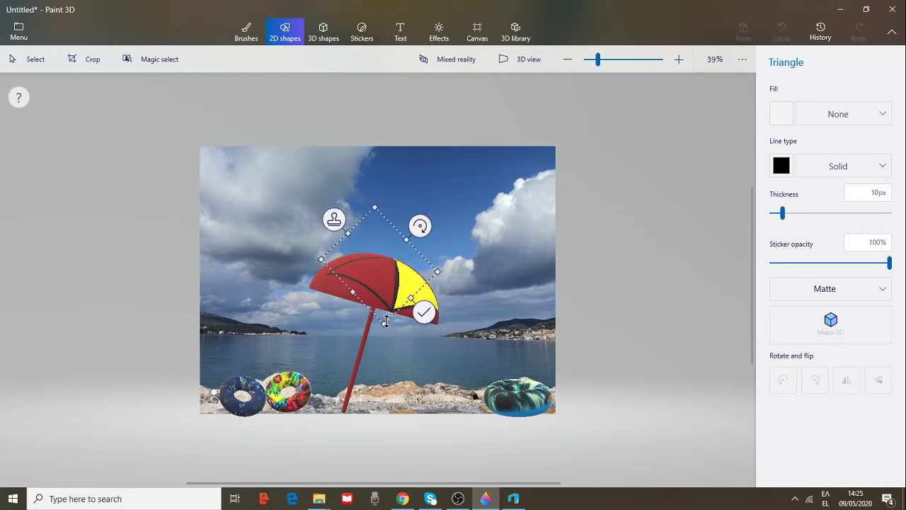
{"action": "left_click_drag", "start_coordinate": [386, 322], "coordinate": [384, 322]}
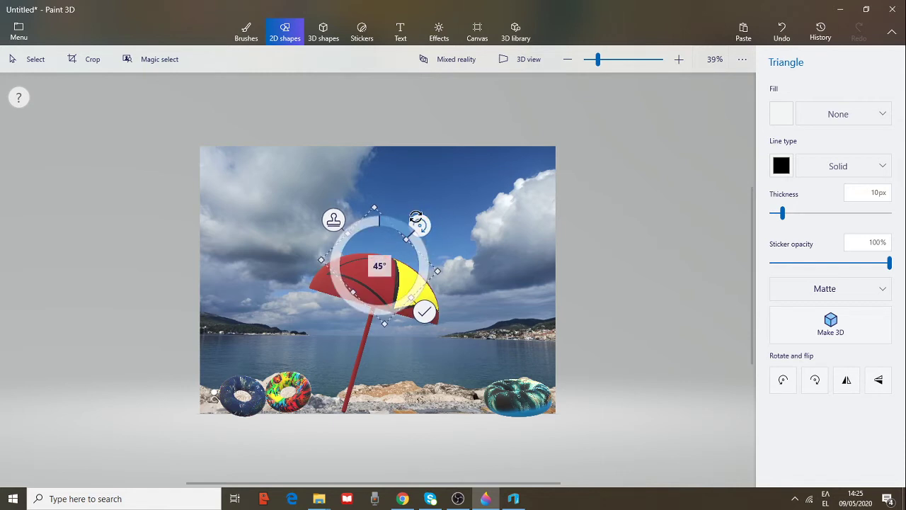
{"action": "left_click_drag", "start_coordinate": [323, 259], "coordinate": [314, 267]}
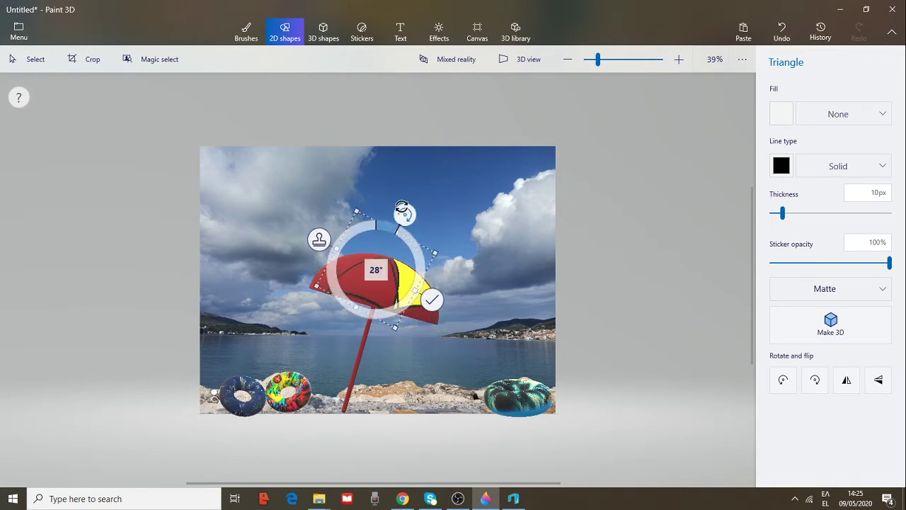
Rotate the triangle to about 36° and fine-tune its position over the canopy
{"action": "left_click_drag", "start_coordinate": [401, 208], "coordinate": [412, 219]}
{"action": "left_click_drag", "start_coordinate": [378, 270], "coordinate": [374, 263]}
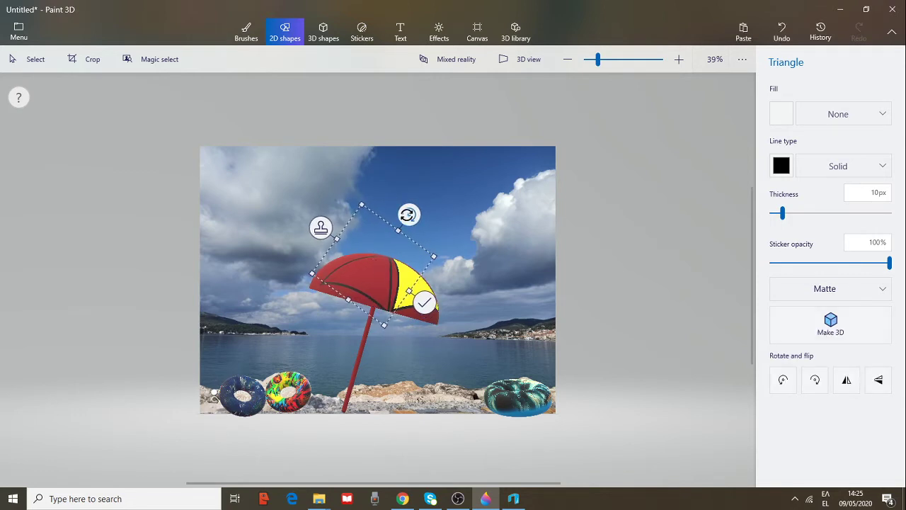
{"action": "left_click_drag", "start_coordinate": [408, 214], "coordinate": [408, 214]}
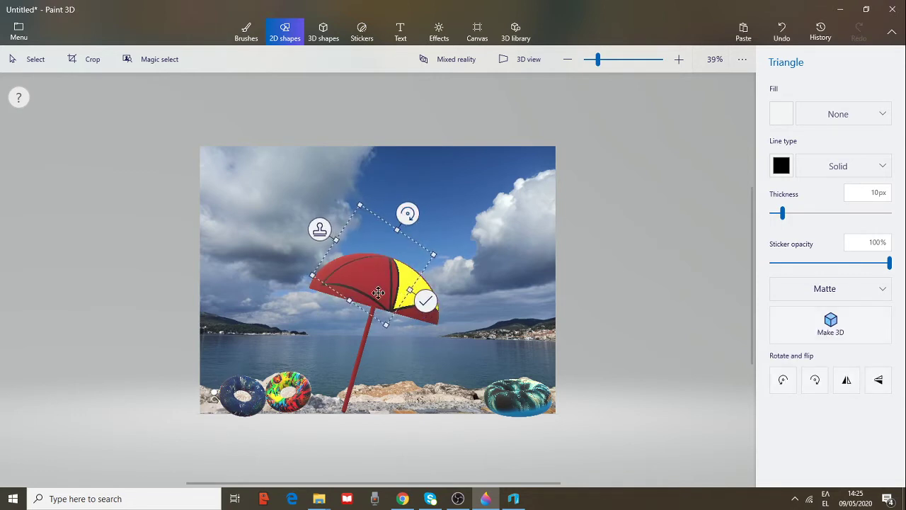
{"action": "left_click_drag", "start_coordinate": [349, 297], "coordinate": [352, 300]}
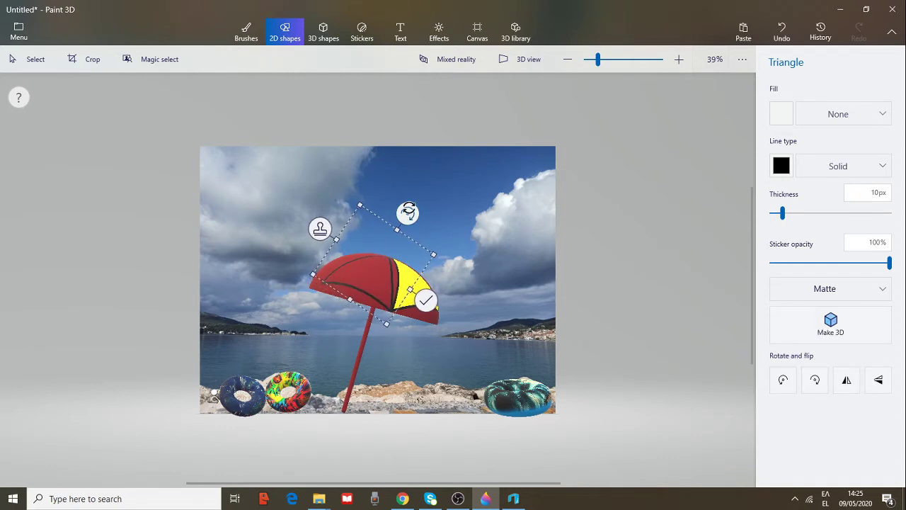
{"action": "left_click_drag", "start_coordinate": [408, 212], "coordinate": [404, 211]}
{"action": "left_click_drag", "start_coordinate": [363, 255], "coordinate": [362, 257]}
{"action": "left_click_drag", "start_coordinate": [316, 281], "coordinate": [323, 284]}
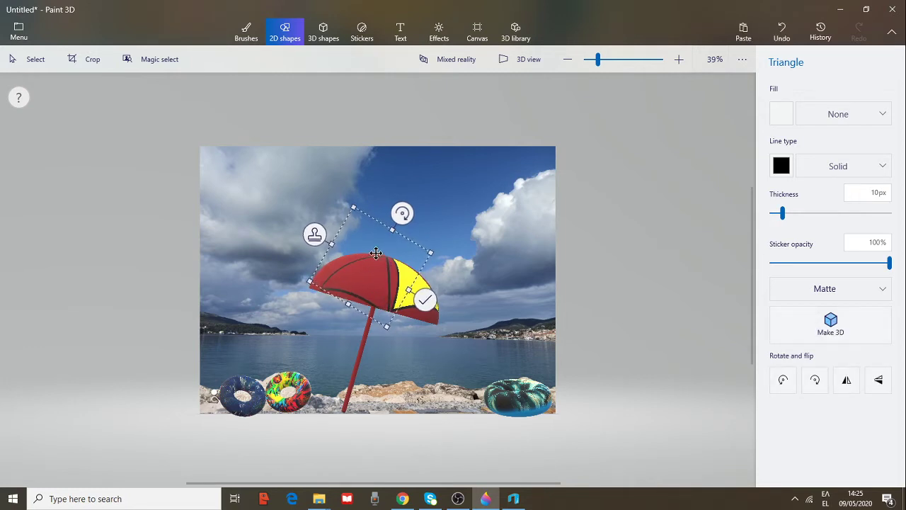
{"action": "left_click_drag", "start_coordinate": [380, 264], "coordinate": [380, 268]}
Commit the triangle and fill the newly marked left canopy panel with green
{"action": "left_click", "coordinate": [426, 297]}
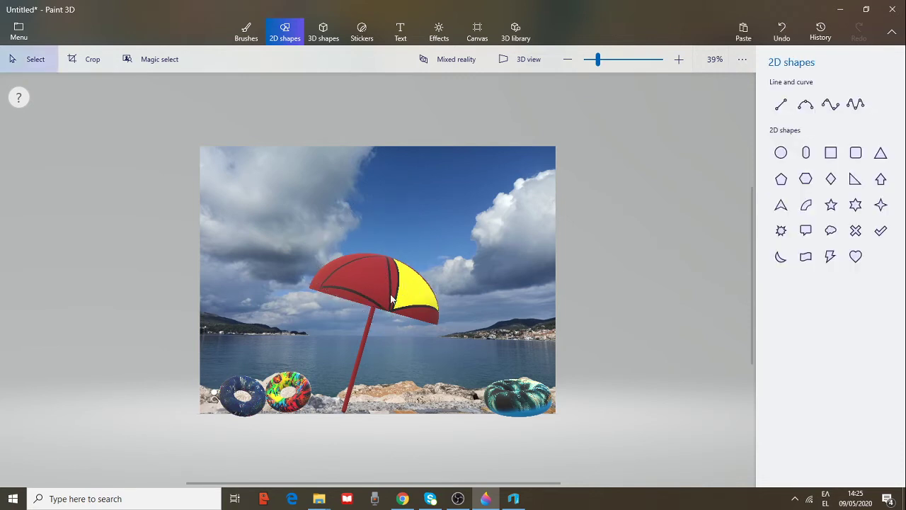
{"action": "left_click", "coordinate": [245, 31]}
{"action": "left_click", "coordinate": [882, 416]}
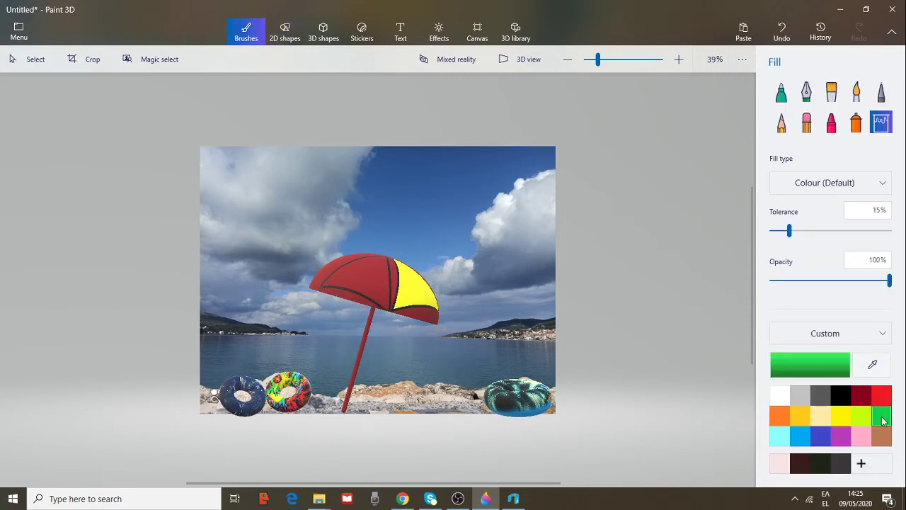
{"action": "left_click", "coordinate": [374, 277]}
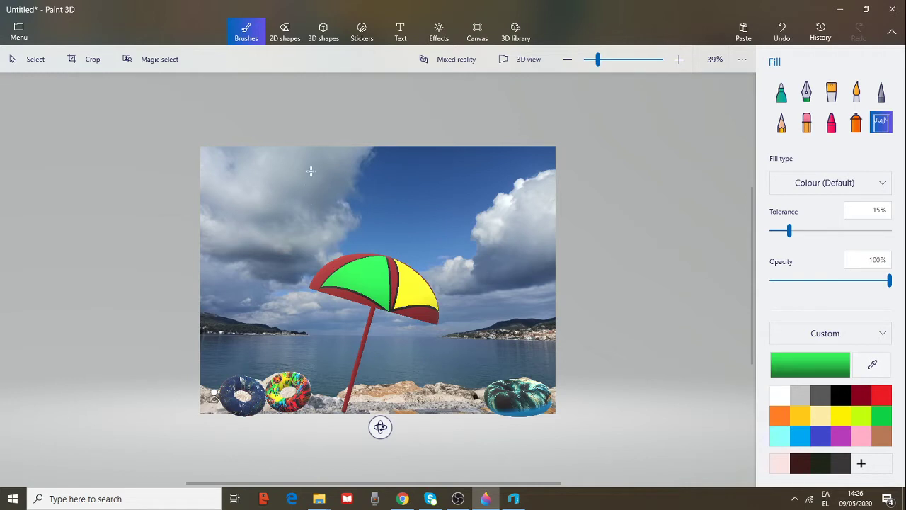
Undo the stray green hemisphere placed below the canopy
{"action": "left_click", "coordinate": [328, 34]}
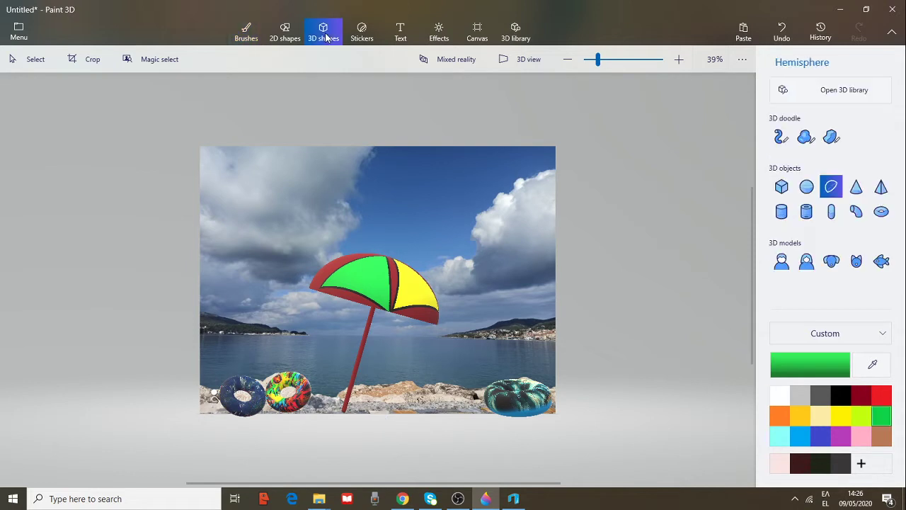
{"action": "left_click", "coordinate": [366, 332]}
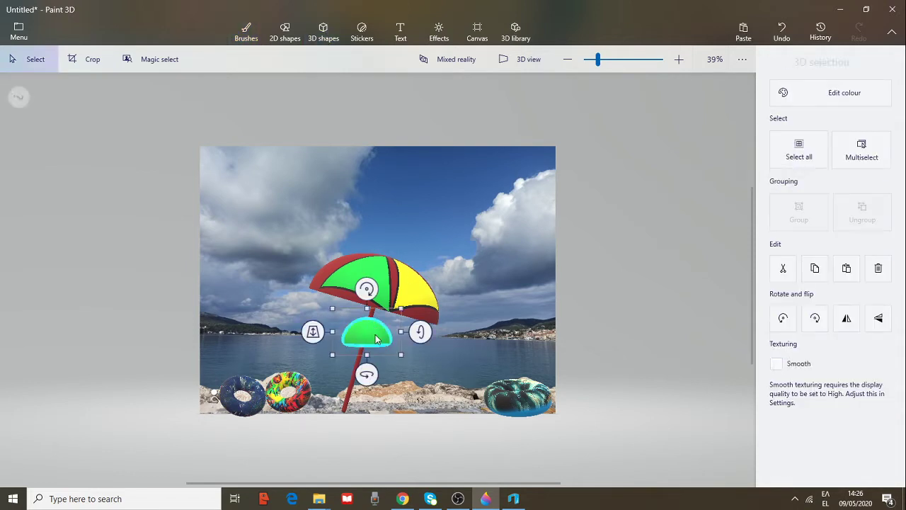
{"action": "key", "text": "ctrl+z"}
{"action": "key", "text": "Escape"}
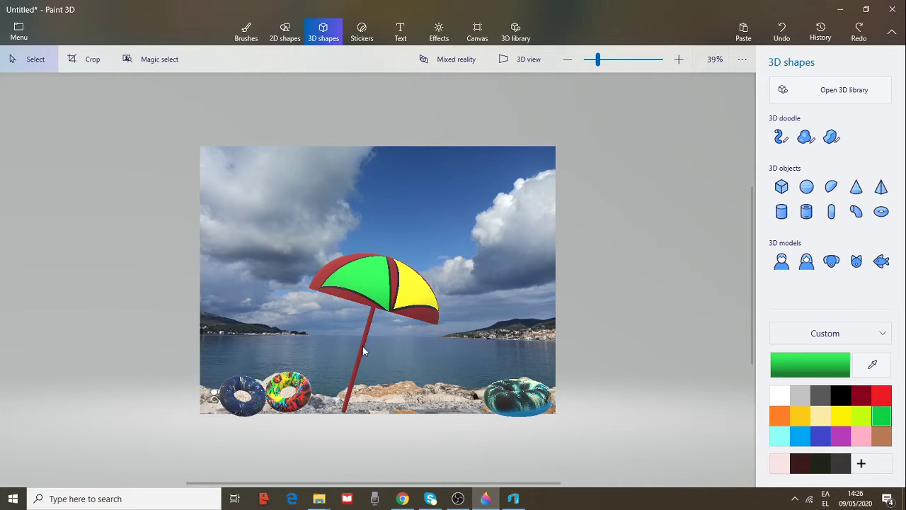
Rotate the umbrella to about 110° and tilt it 55° so the canopy top faces forward
{"action": "left_click", "coordinate": [362, 347]}
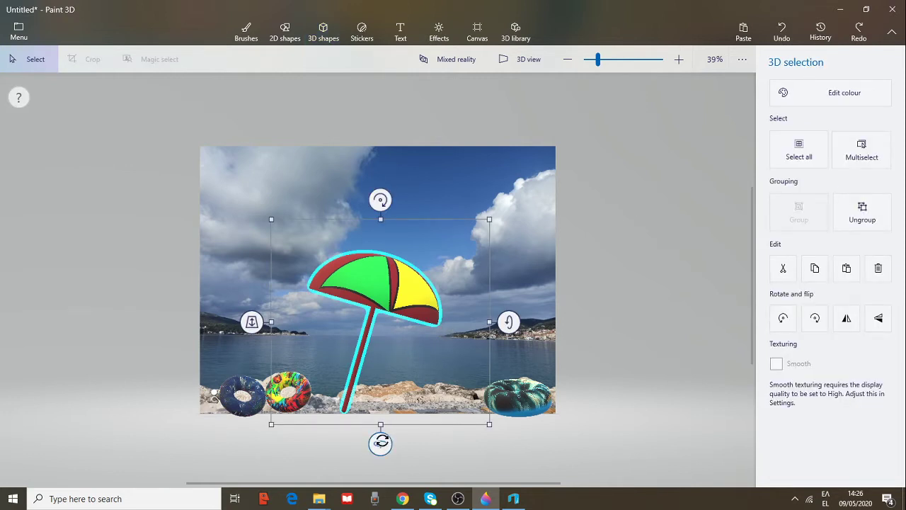
{"action": "left_click_drag", "start_coordinate": [380, 444], "coordinate": [520, 468]}
{"action": "left_click_drag", "start_coordinate": [461, 321], "coordinate": [463, 377]}
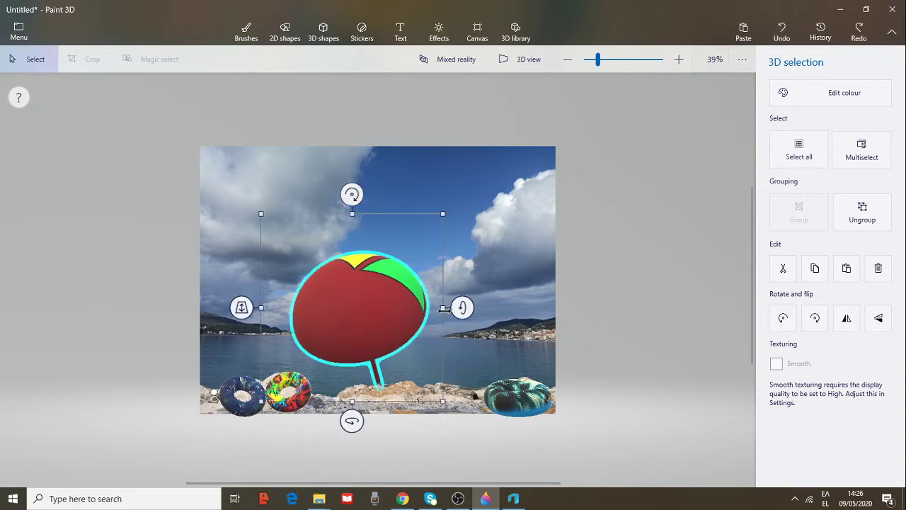
{"action": "left_click", "coordinate": [285, 32]}
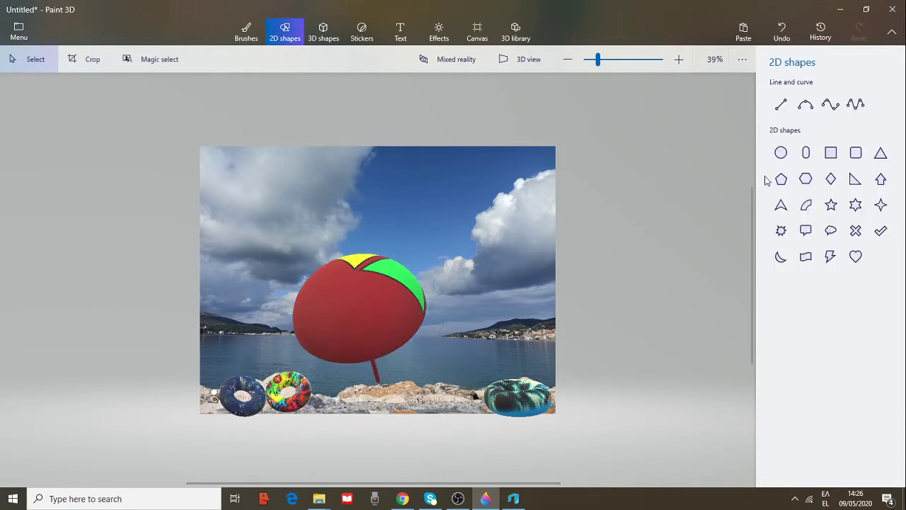
{"action": "left_click", "coordinate": [881, 152]}
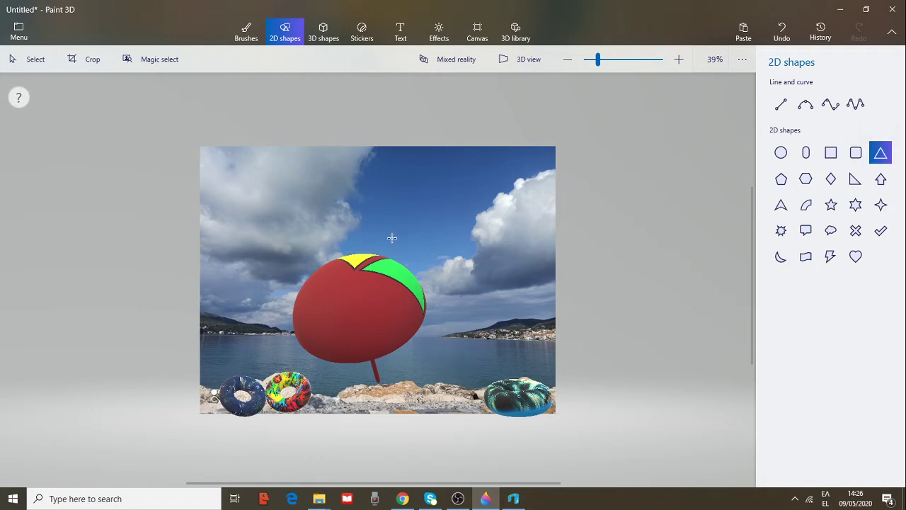
{"action": "left_click_drag", "start_coordinate": [387, 347], "coordinate": [429, 362]}
{"action": "left_click_drag", "start_coordinate": [389, 257], "coordinate": [357, 263]}
{"action": "left_click_drag", "start_coordinate": [374, 293], "coordinate": [367, 271]}
{"action": "left_click_drag", "start_coordinate": [402, 333], "coordinate": [419, 343]}
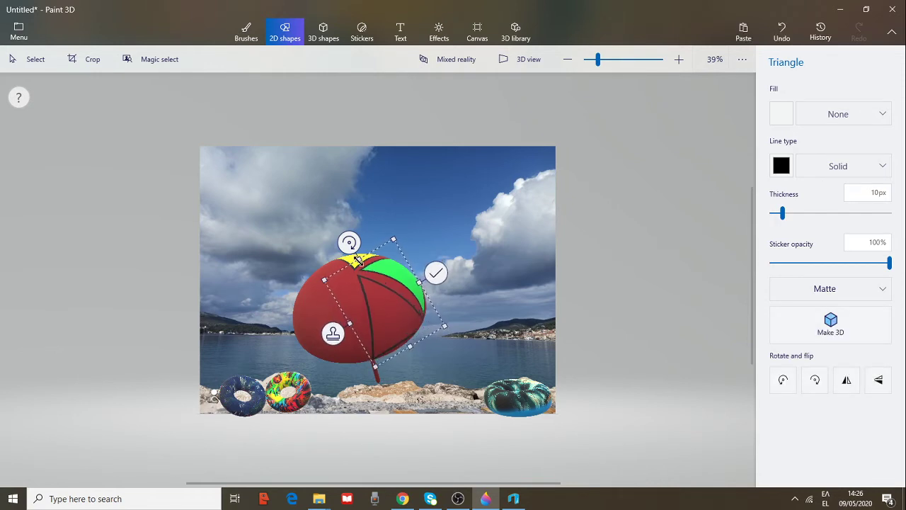
{"action": "left_click_drag", "start_coordinate": [360, 259], "coordinate": [358, 257]}
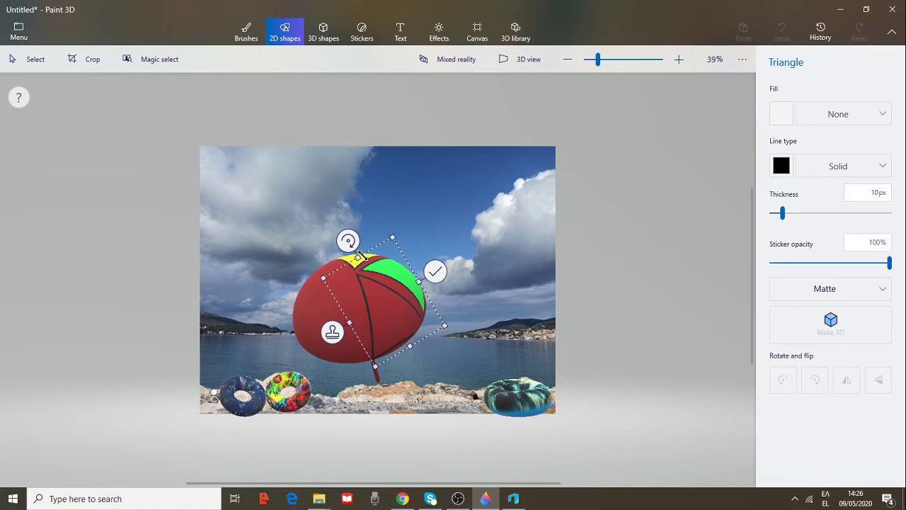
{"action": "left_click_drag", "start_coordinate": [349, 328], "coordinate": [321, 342]}
{"action": "left_click_drag", "start_coordinate": [379, 308], "coordinate": [392, 298]}
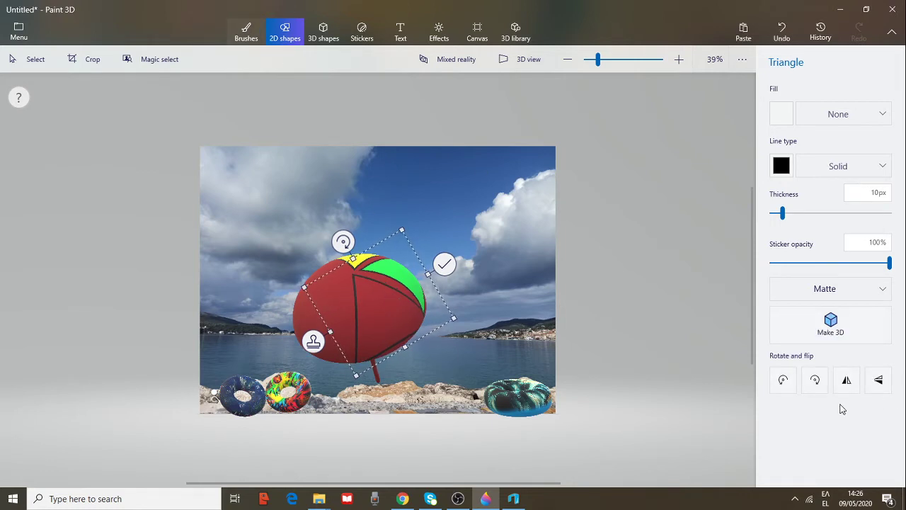
{"action": "left_click", "coordinate": [385, 318]}
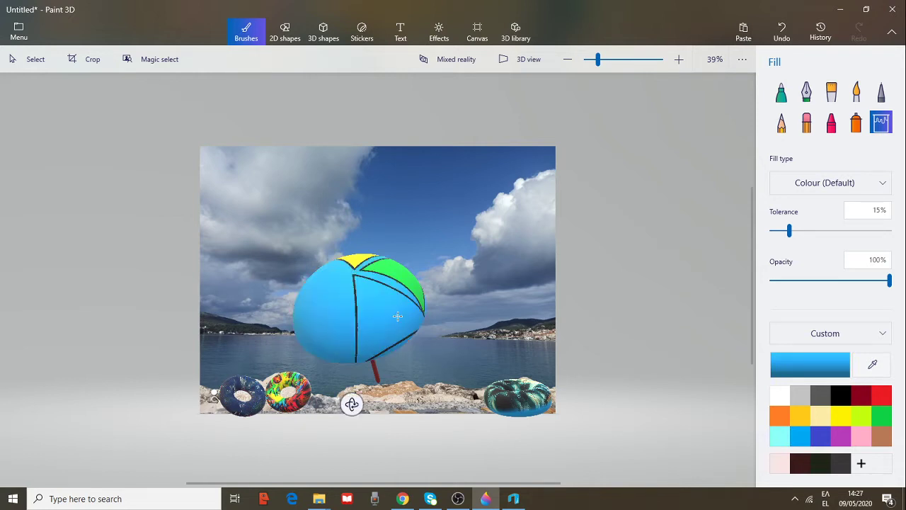
{"action": "key", "text": "ctrl+z"}
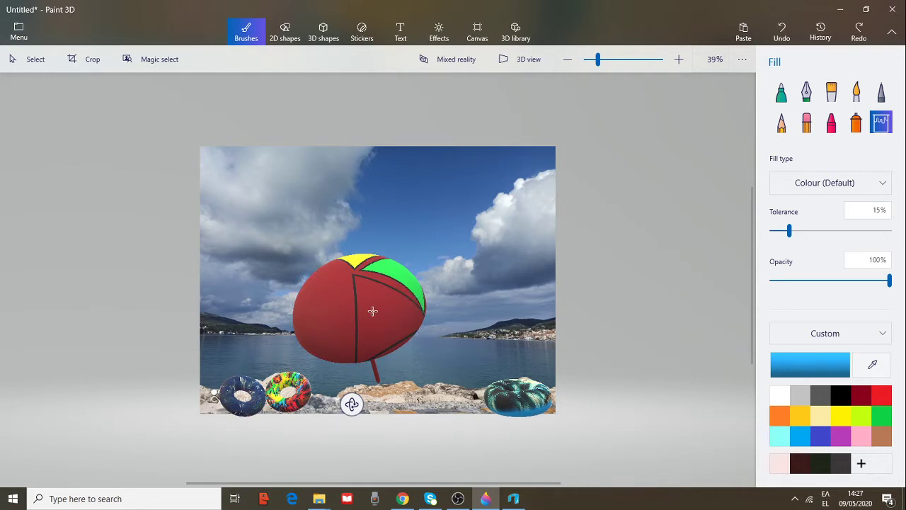
{"action": "left_click", "coordinate": [378, 311]}
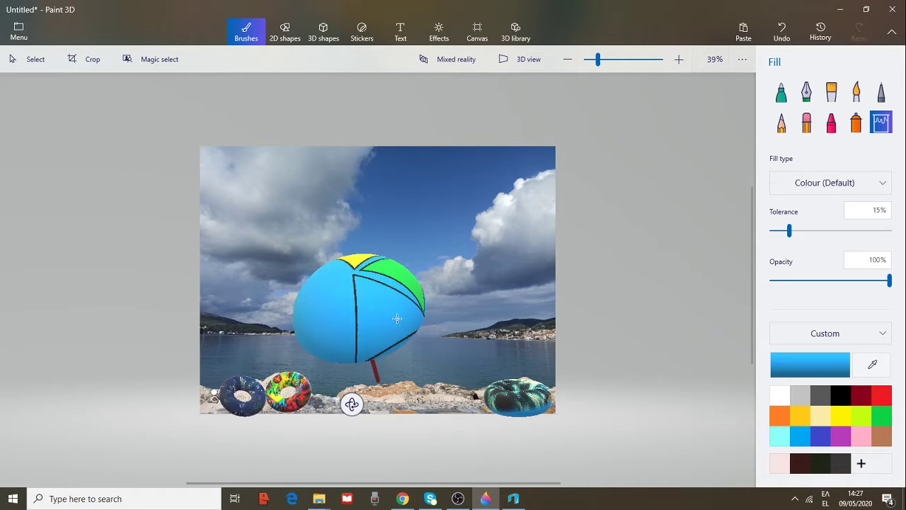
{"action": "key", "text": "ctrl+z"}
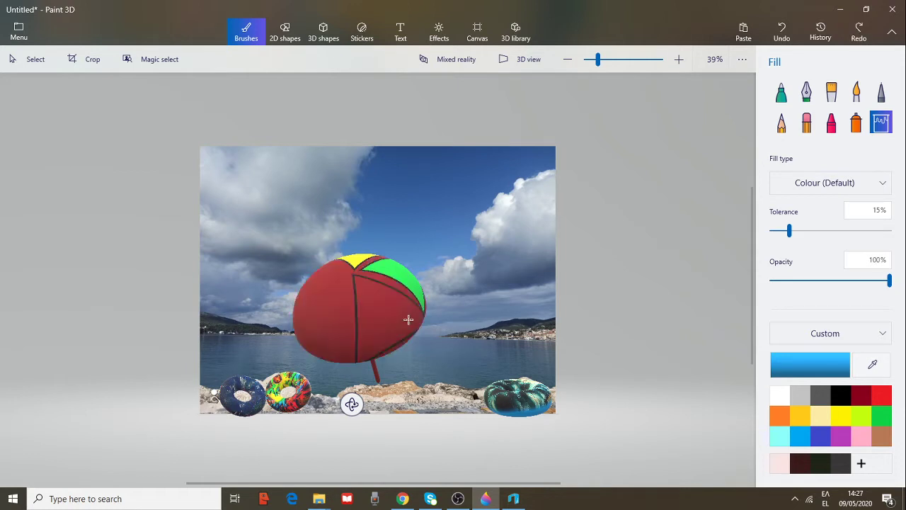
Draw a triangle on the canopy, rotate it about 38°, stretch it to fit, and fill it light blue
{"action": "left_click", "coordinate": [285, 32]}
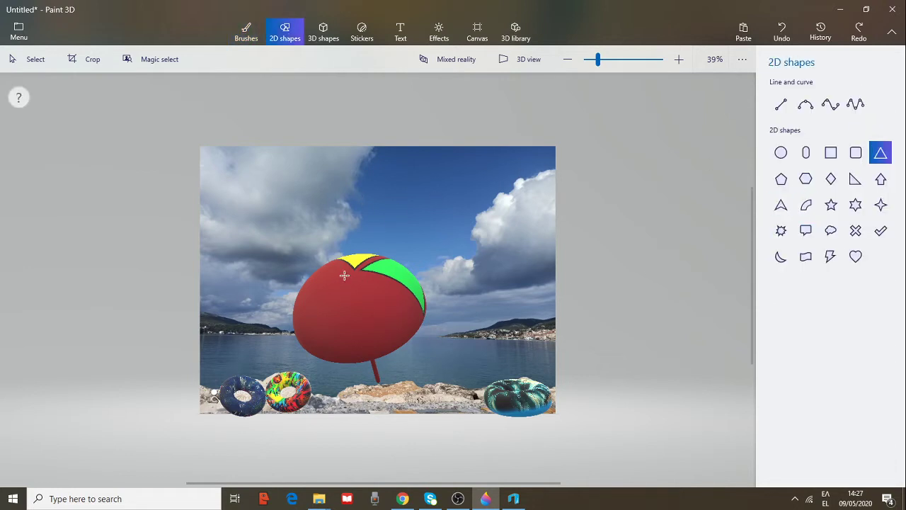
{"action": "left_click_drag", "start_coordinate": [344, 276], "coordinate": [418, 363]}
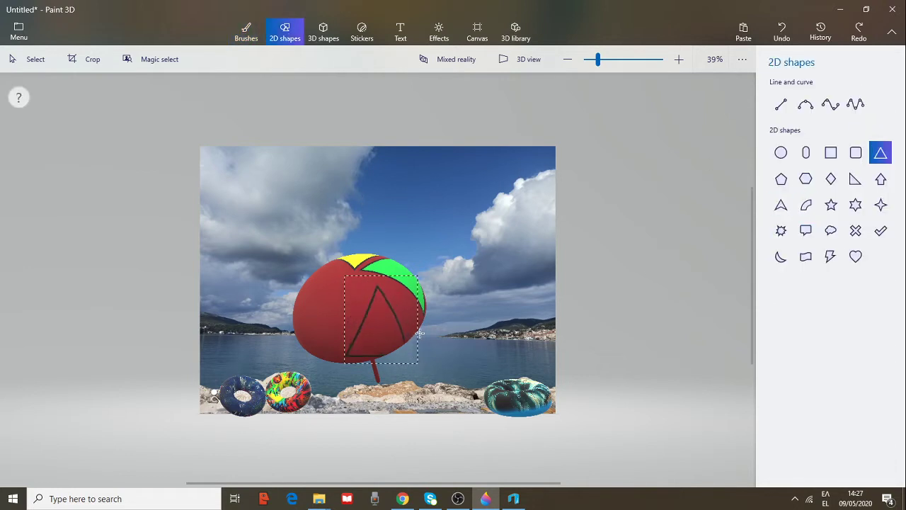
{"action": "left_click_drag", "start_coordinate": [380, 256], "coordinate": [376, 275]}
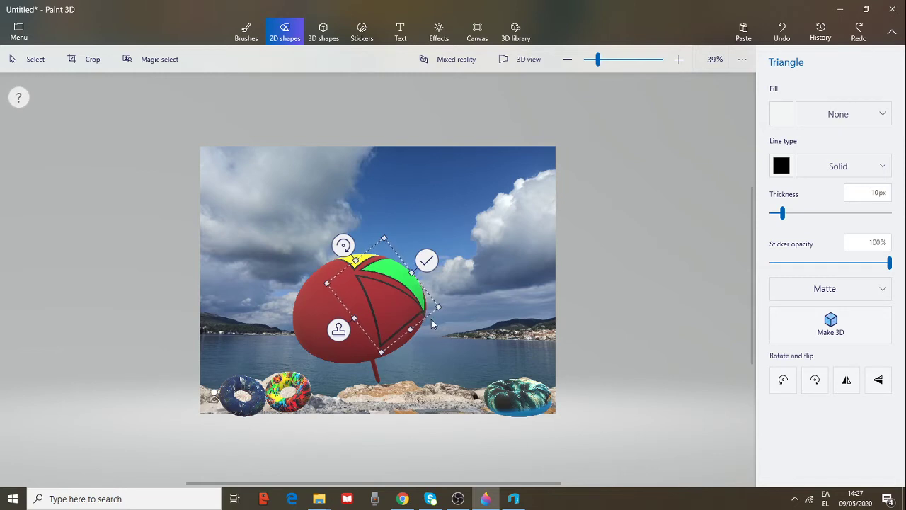
{"action": "left_click_drag", "start_coordinate": [410, 329], "coordinate": [413, 333]}
{"action": "mouse_move", "coordinate": [354, 321]}
{"action": "left_mouse_down"}
{"action": "mouse_move", "coordinate": [345, 328]}
{"action": "mouse_move", "coordinate": [356, 303]}
{"action": "left_mouse_up"}
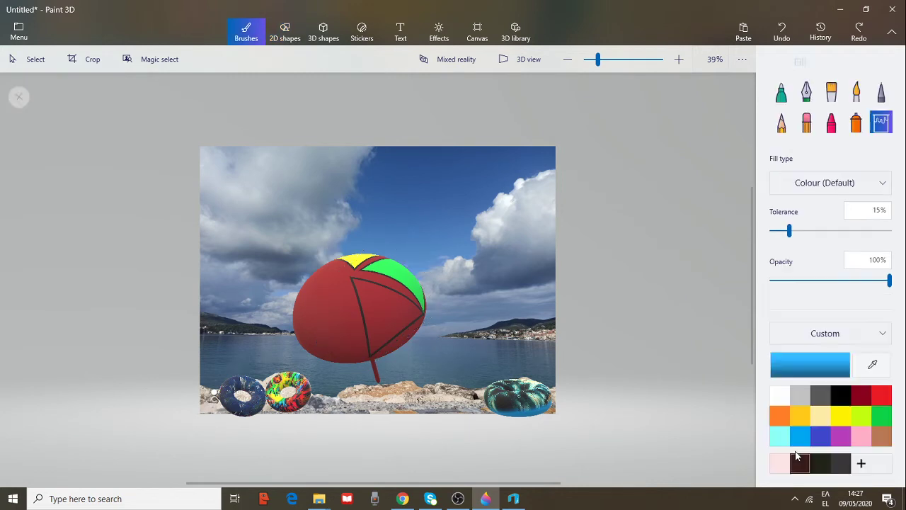
{"action": "left_click", "coordinate": [392, 309]}
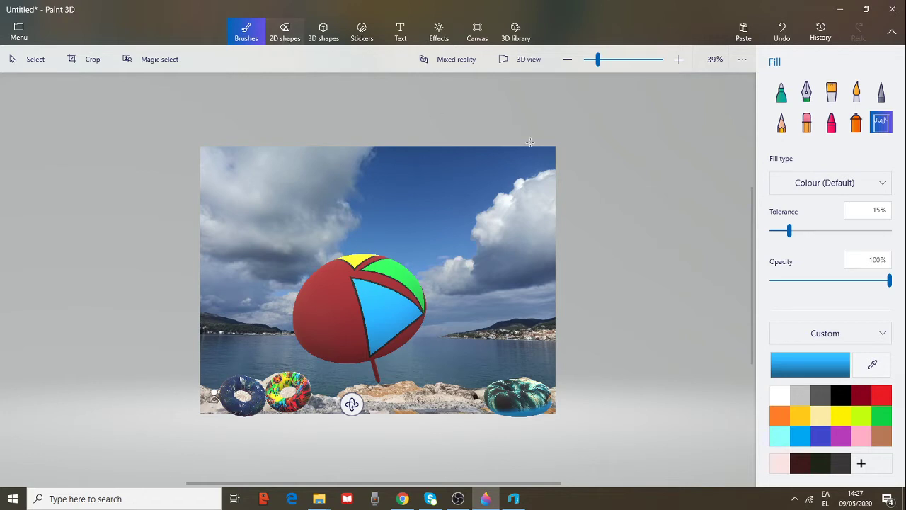
Outline a triangle rotated about 47° over the canopy's left side and fill that panel bright red
{"action": "left_click", "coordinate": [285, 31]}
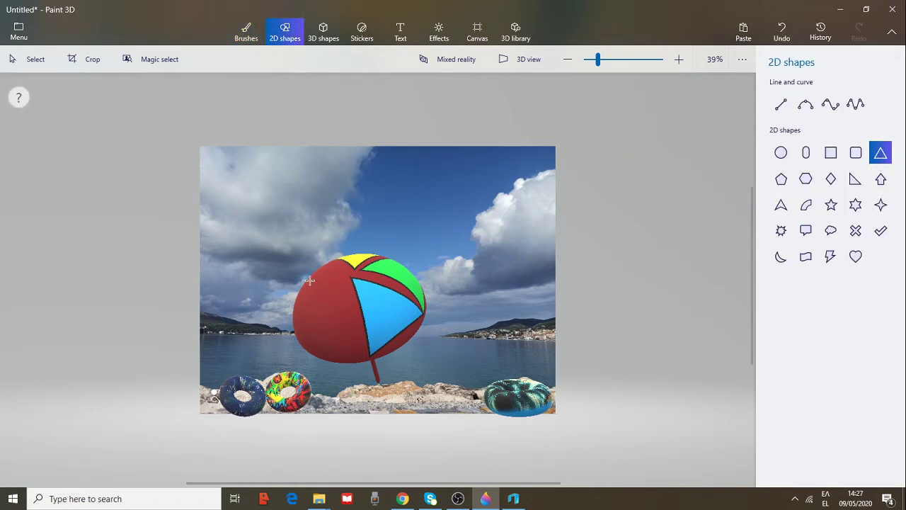
{"action": "left_click_drag", "start_coordinate": [342, 350], "coordinate": [417, 377]}
{"action": "left_click_drag", "start_coordinate": [370, 253], "coordinate": [416, 275]}
{"action": "left_click_drag", "start_coordinate": [392, 304], "coordinate": [339, 279]}
{"action": "left_click_drag", "start_coordinate": [319, 369], "coordinate": [343, 364]}
{"action": "left_click_drag", "start_coordinate": [264, 290], "coordinate": [271, 302]}
{"action": "left_click_drag", "start_coordinate": [394, 304], "coordinate": [376, 301]}
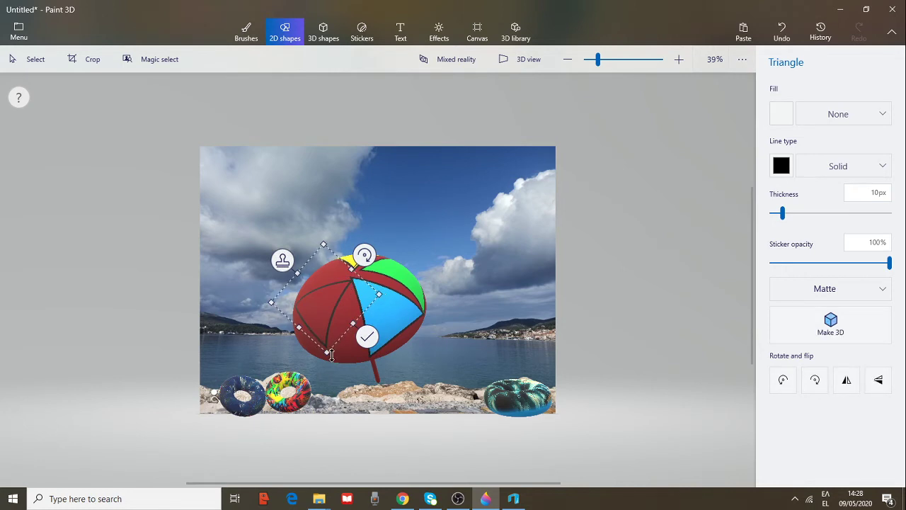
{"action": "left_click_drag", "start_coordinate": [331, 356], "coordinate": [333, 371]}
{"action": "left_click_drag", "start_coordinate": [351, 296], "coordinate": [343, 289]}
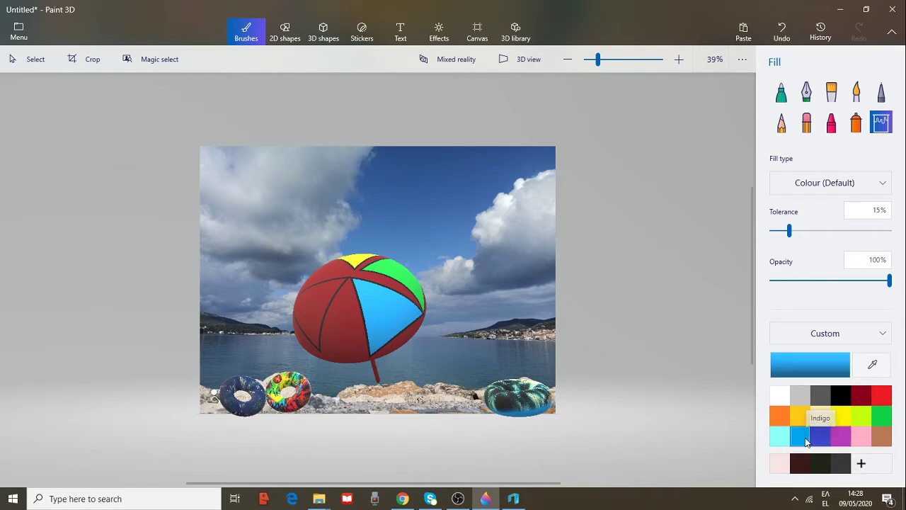
{"action": "left_click", "coordinate": [882, 394]}
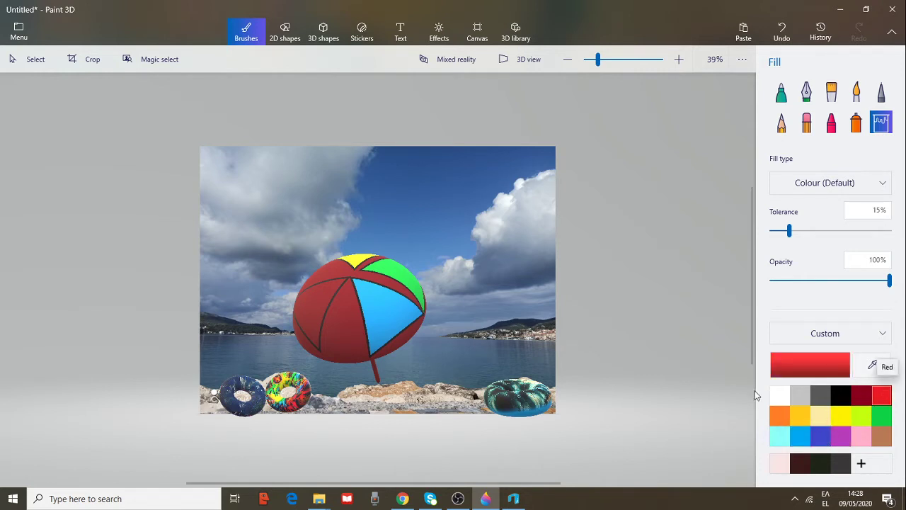
{"action": "left_click", "coordinate": [312, 302]}
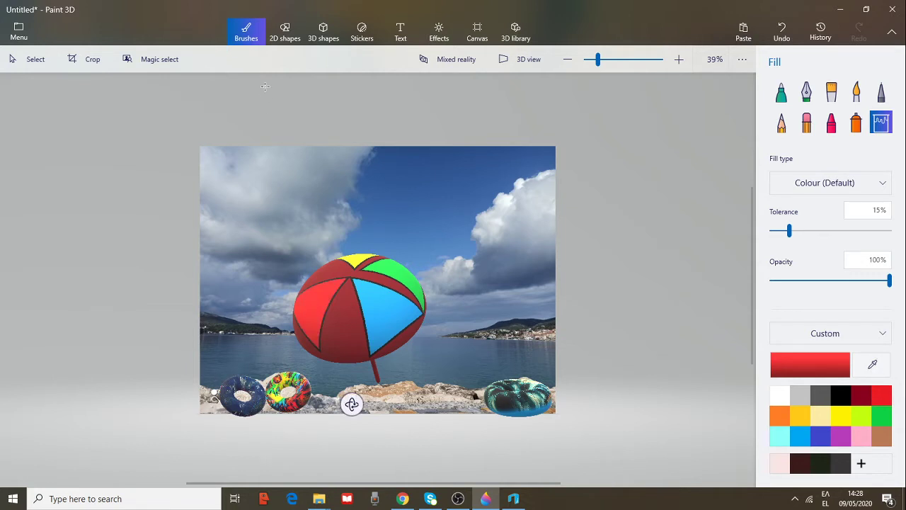
Select the umbrella and rotate it until its coloured canopy faces the viewer head-on
{"action": "left_click", "coordinate": [320, 34]}
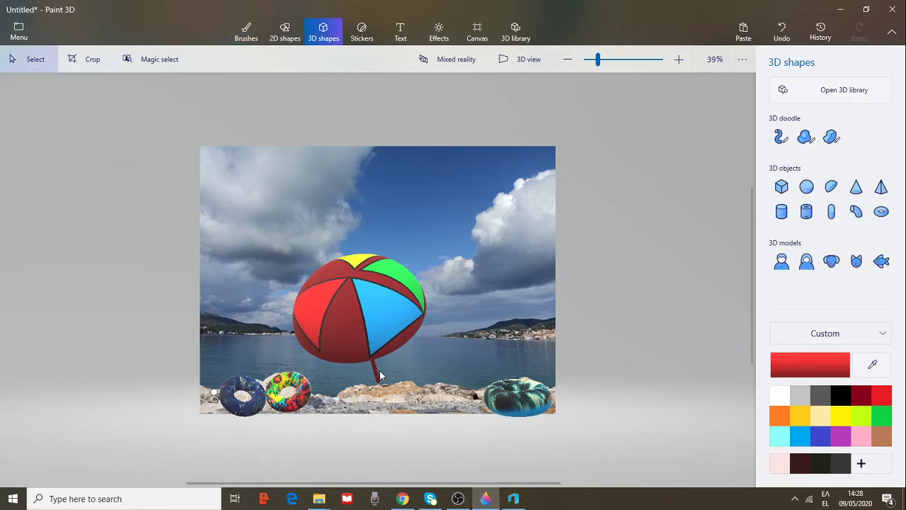
{"action": "left_click", "coordinate": [377, 372]}
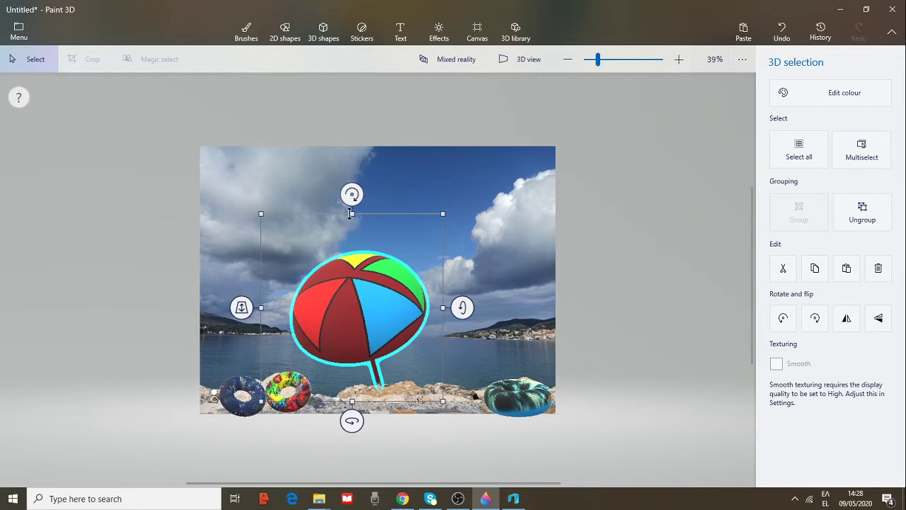
{"action": "left_click_drag", "start_coordinate": [348, 202], "coordinate": [363, 227]}
{"action": "left_click_drag", "start_coordinate": [473, 308], "coordinate": [463, 351]}
{"action": "left_click_drag", "start_coordinate": [365, 452], "coordinate": [364, 432]}
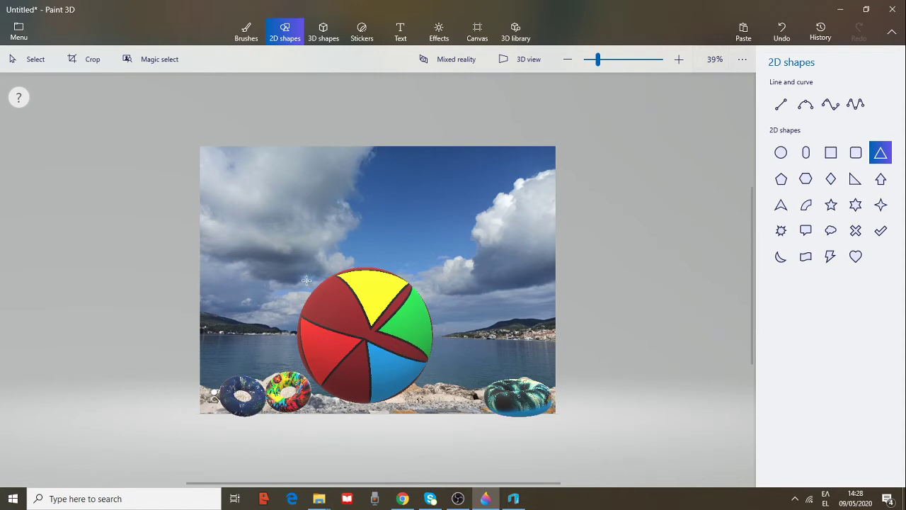
Draw a triangle outline over the canopy's upper-left, rotated about 65° and reshaped to fit
{"action": "left_click_drag", "start_coordinate": [307, 276], "coordinate": [386, 373]}
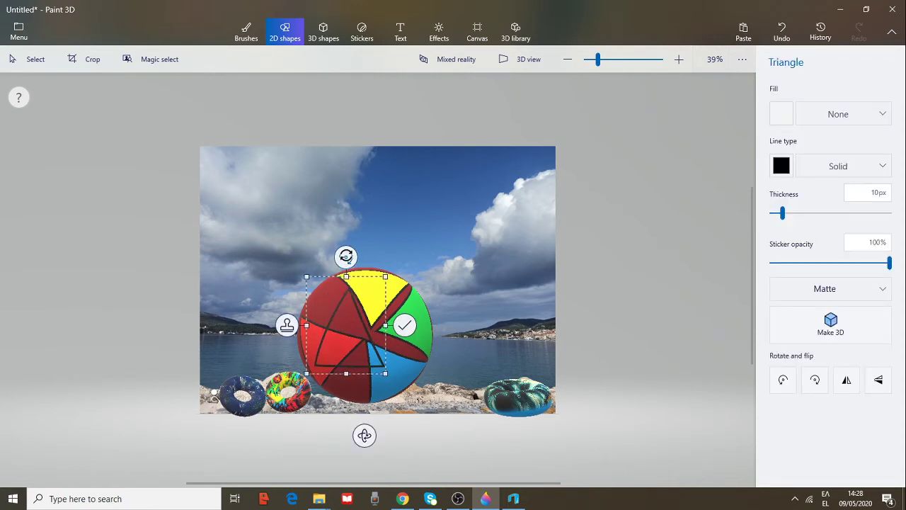
{"action": "left_click_drag", "start_coordinate": [347, 257], "coordinate": [408, 385]}
{"action": "left_click_drag", "start_coordinate": [354, 339], "coordinate": [342, 322]}
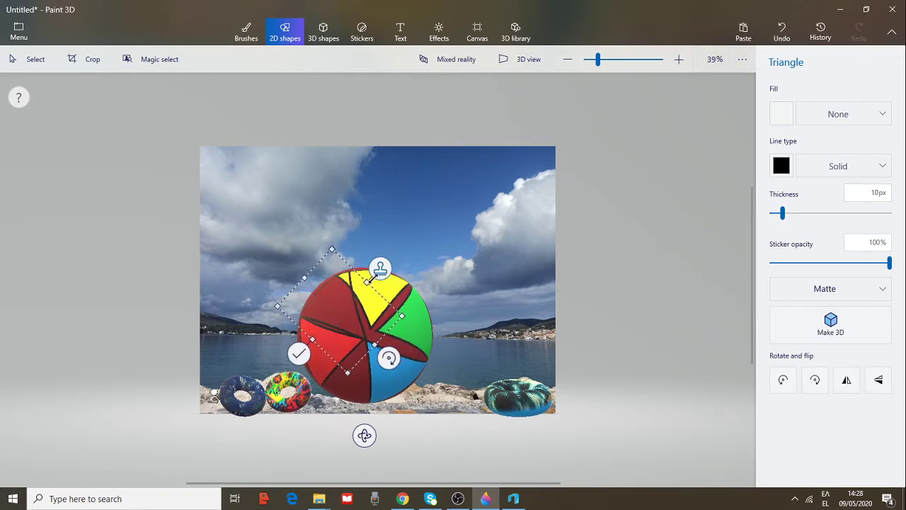
{"action": "left_click_drag", "start_coordinate": [404, 316], "coordinate": [398, 313]}
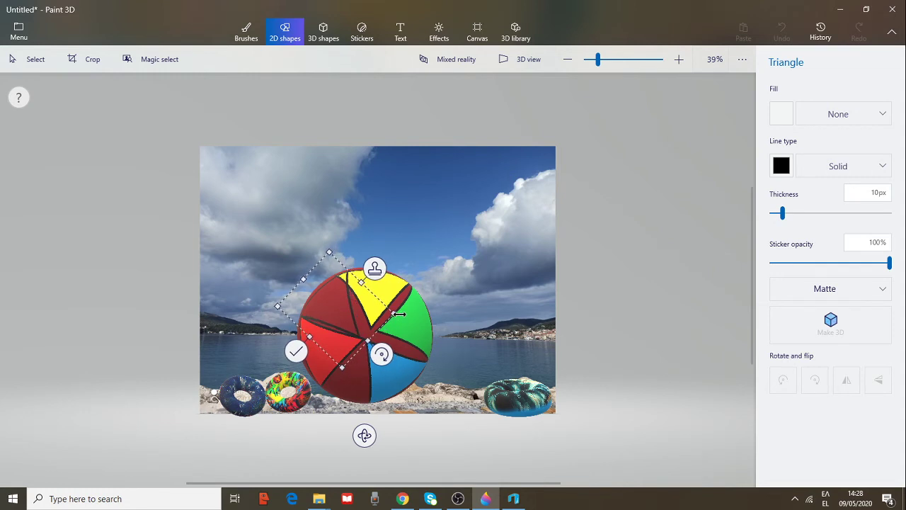
{"action": "left_click_drag", "start_coordinate": [401, 315], "coordinate": [400, 314]}
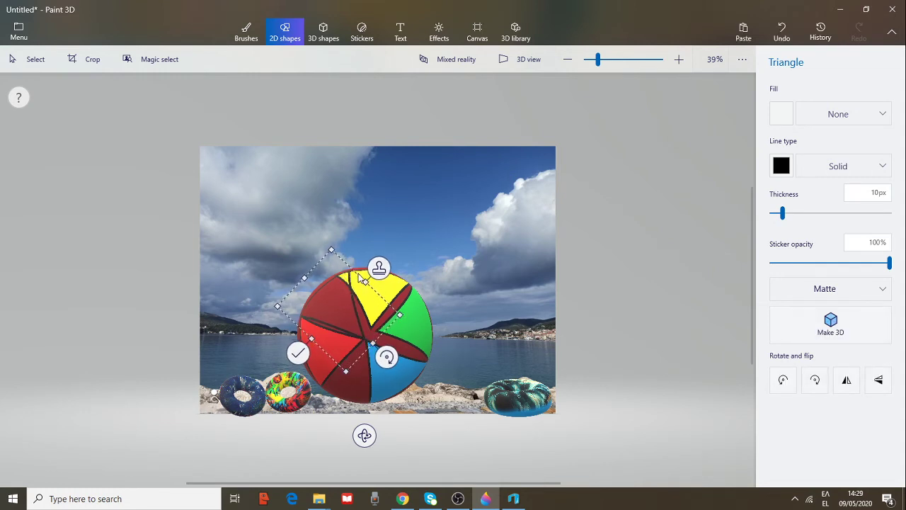
{"action": "left_click_drag", "start_coordinate": [330, 252], "coordinate": [328, 251]}
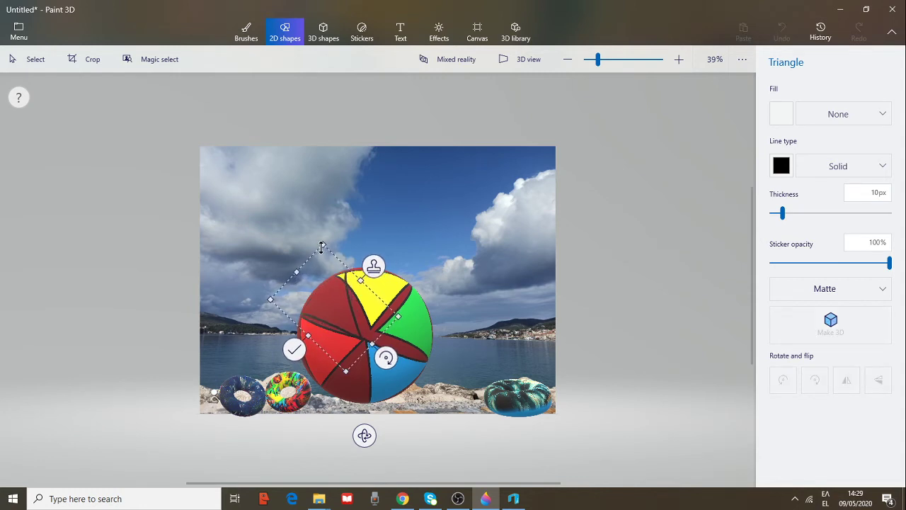
{"action": "left_click_drag", "start_coordinate": [321, 247], "coordinate": [322, 245]}
{"action": "left_click_drag", "start_coordinate": [296, 273], "coordinate": [298, 291]}
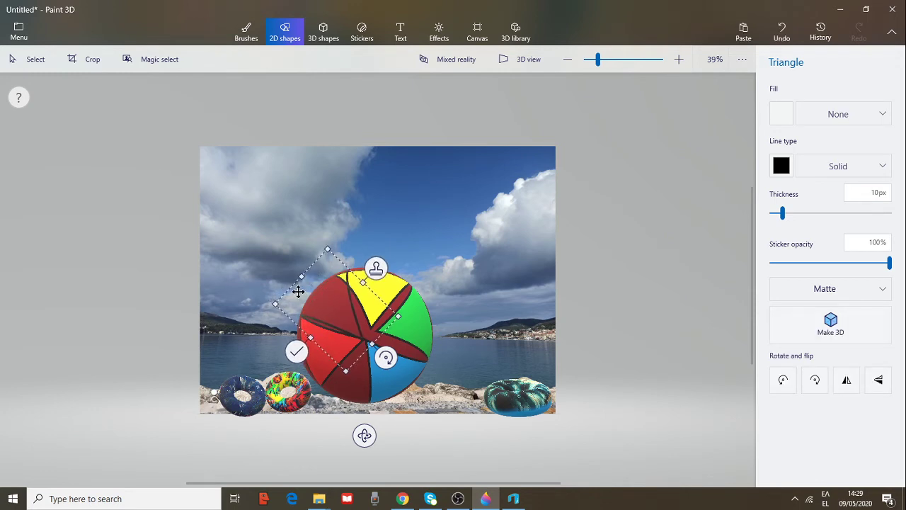
Fill the new top-left canopy wedge dark grey
{"action": "left_click", "coordinate": [245, 32]}
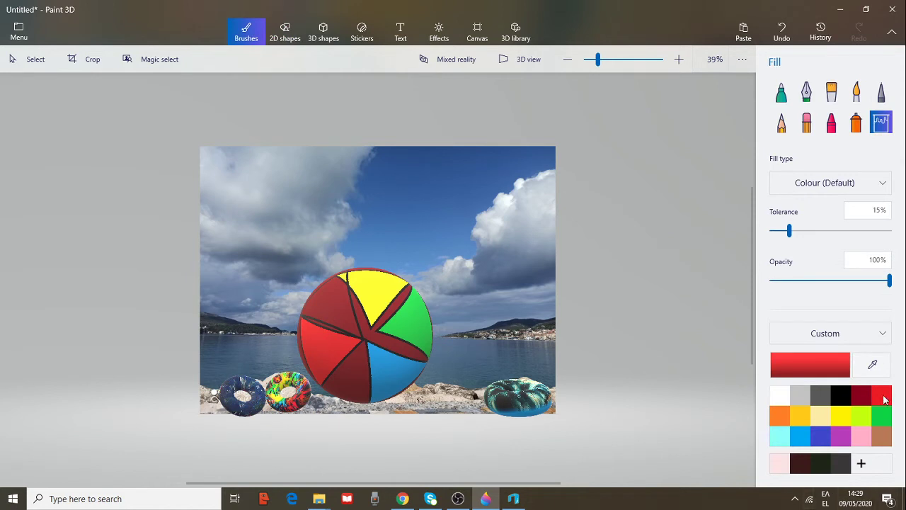
{"action": "left_click", "coordinate": [820, 395]}
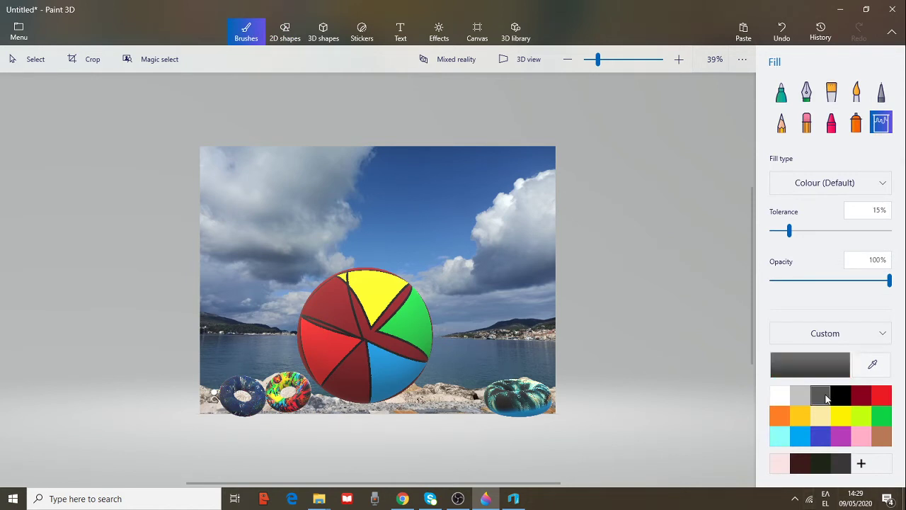
{"action": "left_click", "coordinate": [330, 302]}
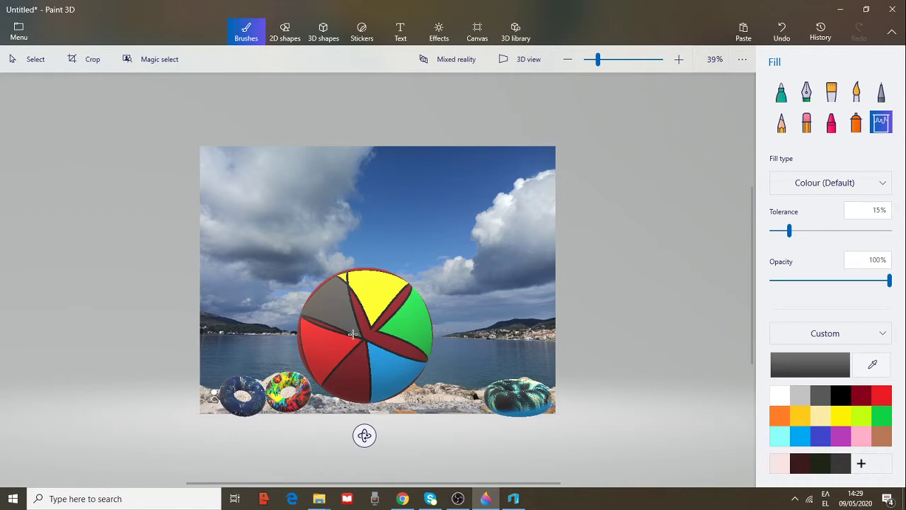
Draw a triangle over the lower-left canopy, rotated about 21°, marking off a dark-red bottom wedge
{"action": "left_click", "coordinate": [285, 32]}
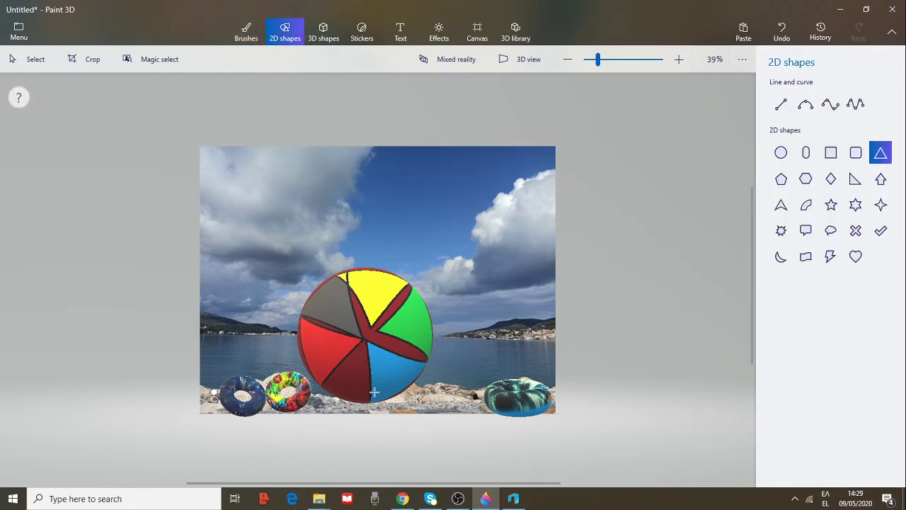
{"action": "left_click_drag", "start_coordinate": [349, 342], "coordinate": [412, 423]}
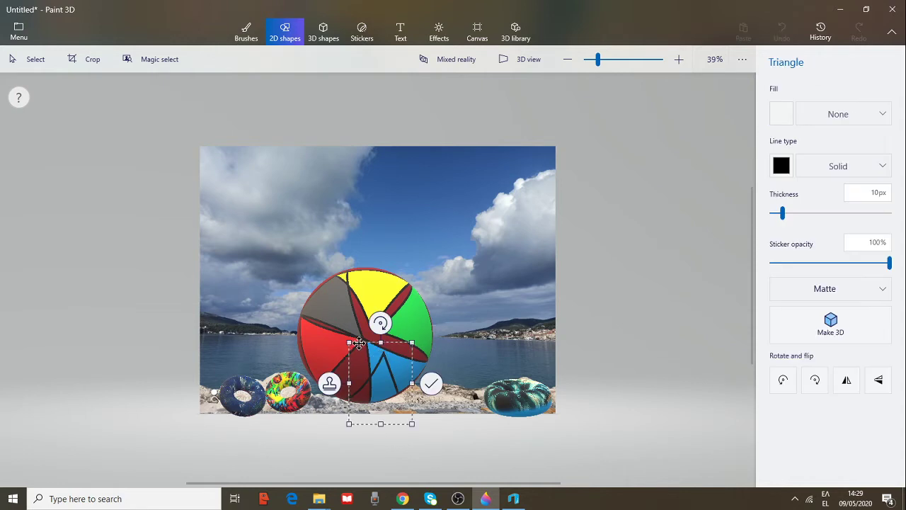
{"action": "mouse_move", "coordinate": [359, 343]}
{"action": "left_mouse_down"}
{"action": "mouse_move", "coordinate": [340, 330]}
{"action": "mouse_move", "coordinate": [347, 336]}
{"action": "mouse_move", "coordinate": [339, 330]}
{"action": "mouse_move", "coordinate": [374, 309]}
{"action": "mouse_move", "coordinate": [368, 347]}
{"action": "left_mouse_up"}
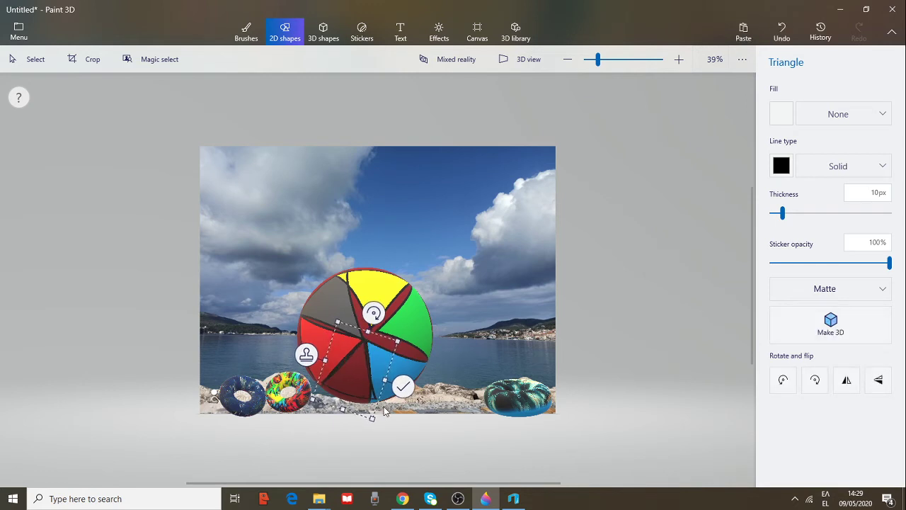
{"action": "left_click_drag", "start_coordinate": [398, 341], "coordinate": [407, 345]}
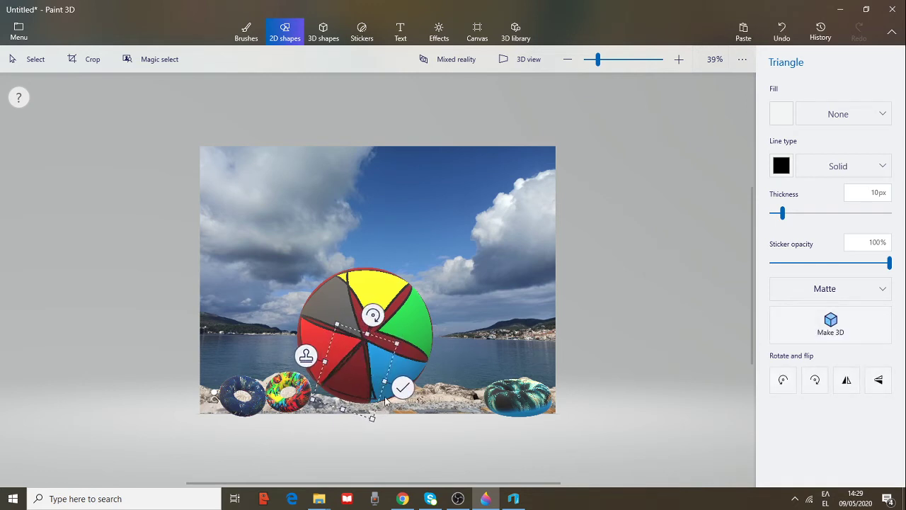
{"action": "left_click_drag", "start_coordinate": [383, 382], "coordinate": [385, 386]}
{"action": "left_click_drag", "start_coordinate": [343, 409], "coordinate": [331, 417]}
{"action": "mouse_move", "coordinate": [323, 363]}
{"action": "left_mouse_down"}
{"action": "mouse_move", "coordinate": [316, 359]}
{"action": "mouse_move", "coordinate": [321, 363]}
{"action": "left_mouse_up"}
{"action": "left_click_drag", "start_coordinate": [385, 386], "coordinate": [385, 386]}
{"action": "left_click_drag", "start_coordinate": [373, 315], "coordinate": [376, 316]}
{"action": "left_click_drag", "start_coordinate": [383, 387], "coordinate": [383, 387]}
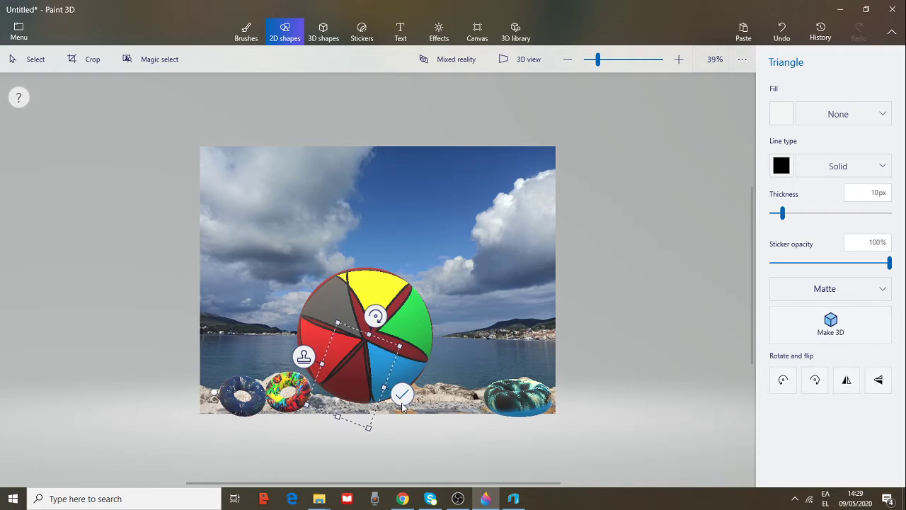
{"action": "left_click", "coordinate": [529, 416]}
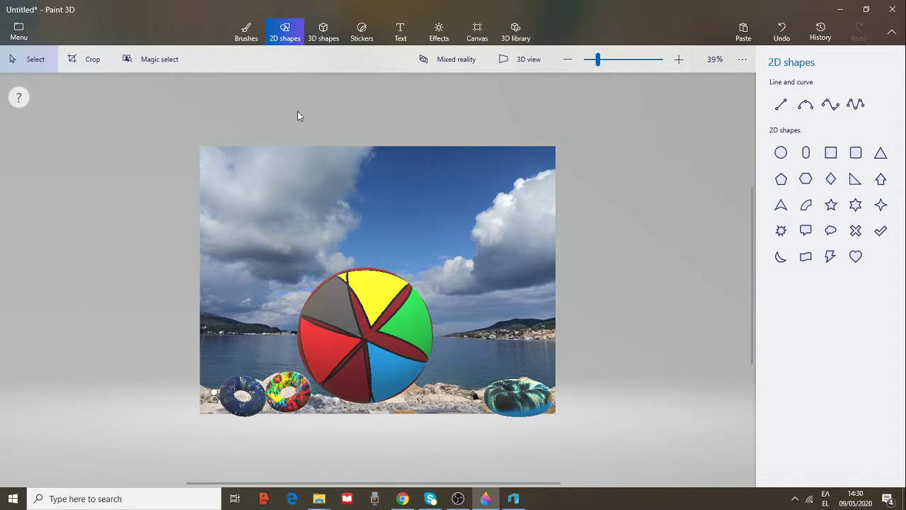
Rotate the umbrella upright so the multicoloured canopy dome sits atop the red pole
{"action": "left_click", "coordinate": [326, 33]}
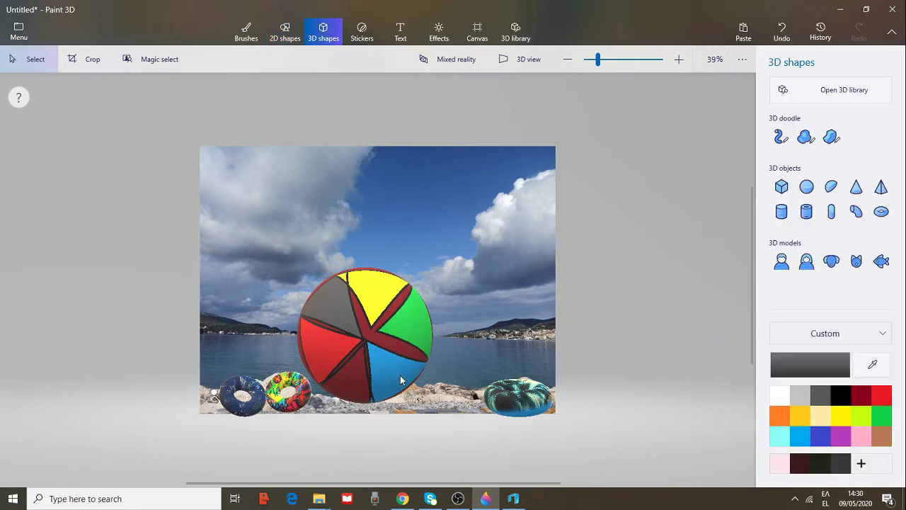
{"action": "left_click", "coordinate": [397, 380]}
{"action": "mouse_move", "coordinate": [397, 380]}
{"action": "left_mouse_down"}
{"action": "mouse_move", "coordinate": [384, 276]}
{"action": "mouse_move", "coordinate": [400, 364]}
{"action": "left_mouse_up"}
{"action": "left_click_drag", "start_coordinate": [481, 319], "coordinate": [483, 247]}
{"action": "left_click_drag", "start_coordinate": [361, 269], "coordinate": [375, 297]}
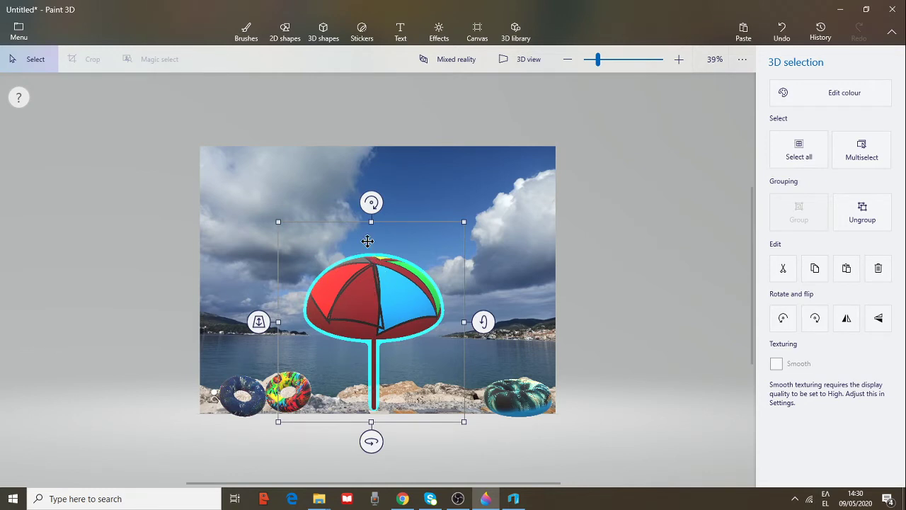
{"action": "left_click", "coordinate": [335, 43]}
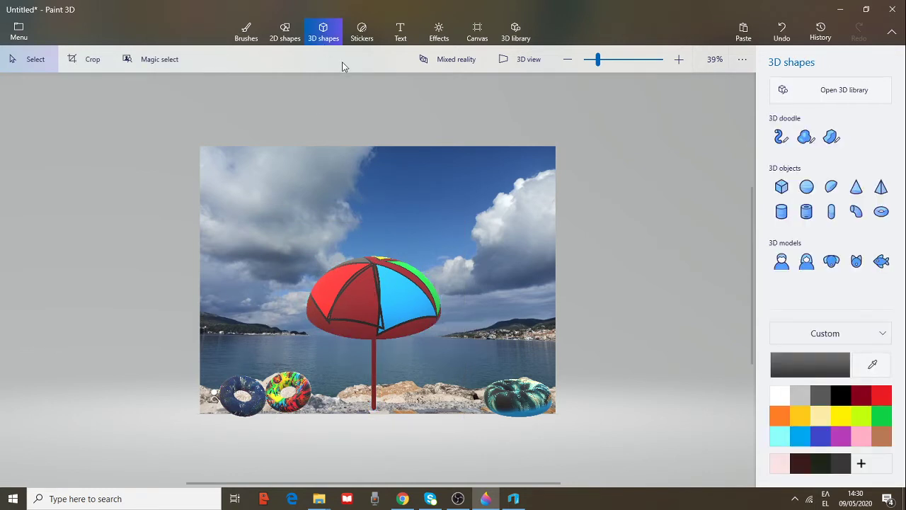
Add a grey cone over the umbrella, widened and moved down onto the canopy top
{"action": "left_click", "coordinate": [856, 188]}
{"action": "left_click_drag", "start_coordinate": [341, 198], "coordinate": [404, 284]}
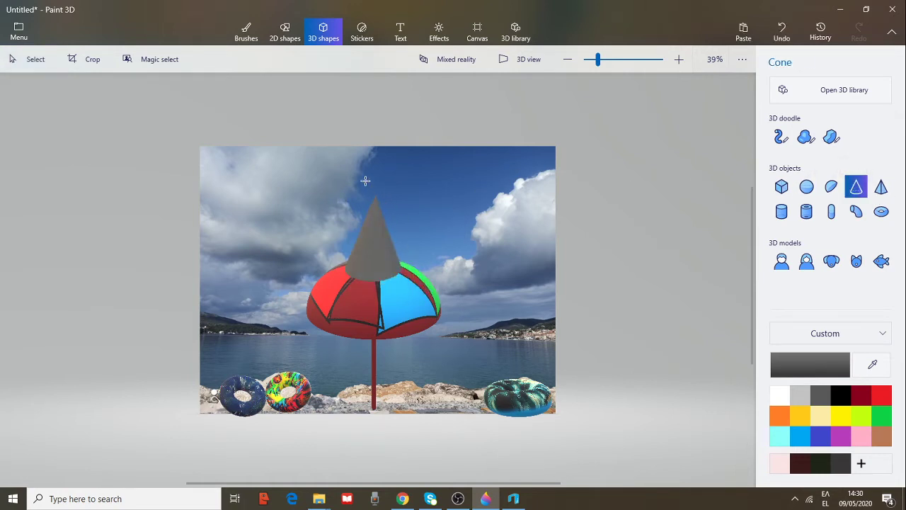
{"action": "left_click", "coordinate": [376, 251]}
{"action": "left_click_drag", "start_coordinate": [377, 181], "coordinate": [378, 221]}
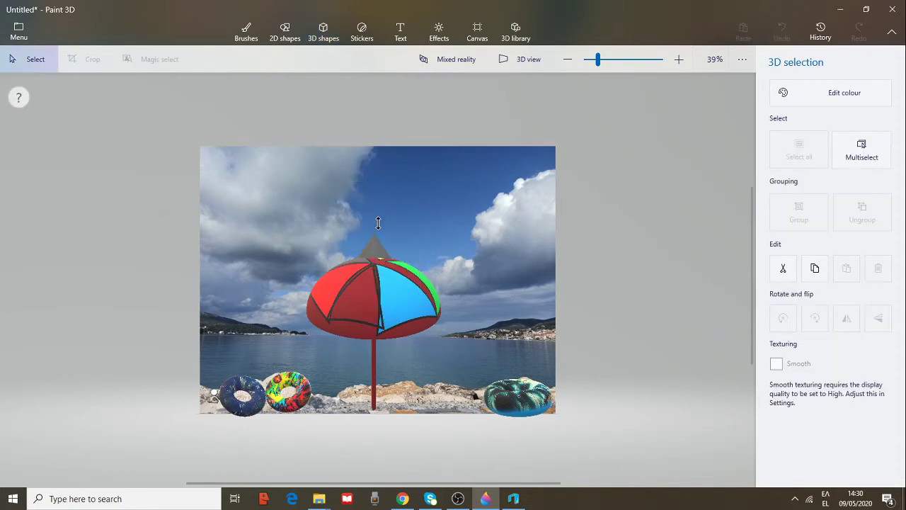
{"action": "left_click_drag", "start_coordinate": [416, 261], "coordinate": [461, 263]}
{"action": "left_click_drag", "start_coordinate": [307, 257], "coordinate": [293, 259]}
{"action": "mouse_move", "coordinate": [378, 243]}
{"action": "left_mouse_down"}
{"action": "mouse_move", "coordinate": [376, 256]}
{"action": "mouse_move", "coordinate": [377, 248]}
{"action": "left_mouse_up"}
{"action": "left_click_drag", "start_coordinate": [290, 265], "coordinate": [275, 286]}
{"action": "left_click_drag", "start_coordinate": [480, 262], "coordinate": [479, 278]}
{"action": "left_click_drag", "start_coordinate": [269, 263], "coordinate": [268, 292]}
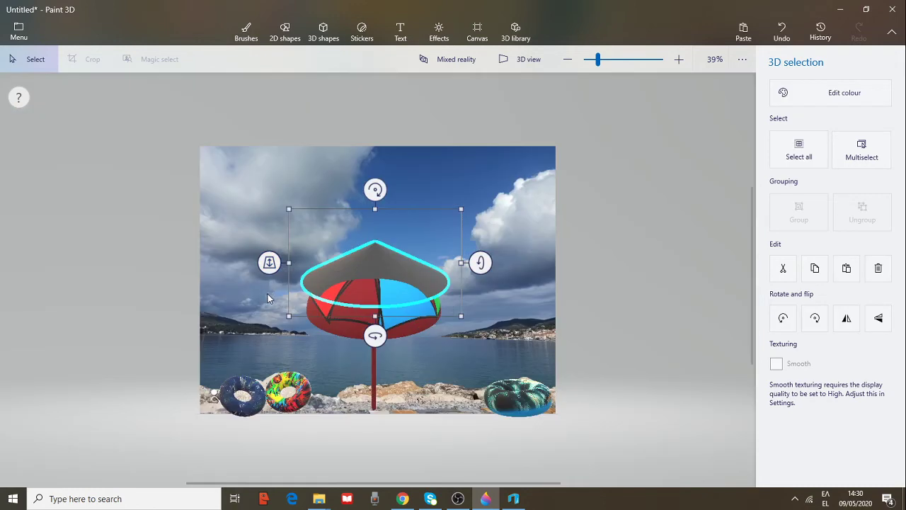
Flatten the cone into a low cap and trim its edges and height
{"action": "left_click", "coordinate": [374, 209]}
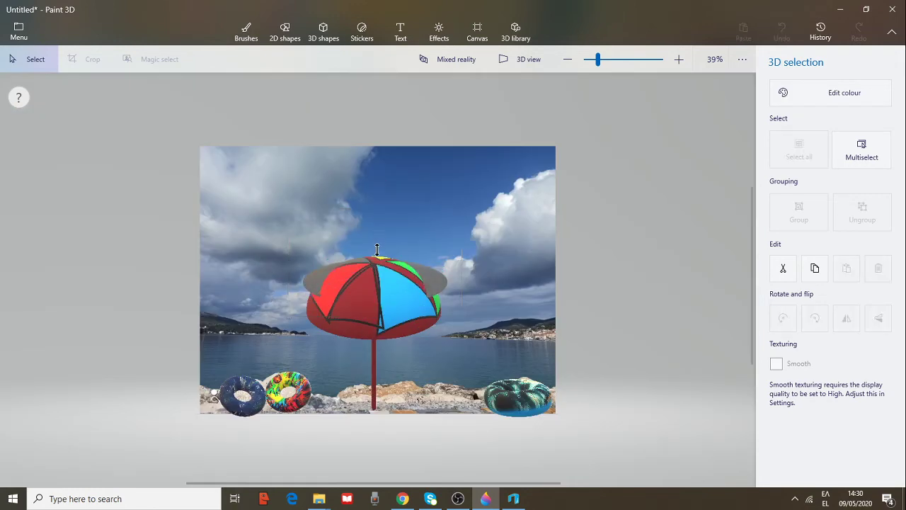
{"action": "left_click_drag", "start_coordinate": [376, 252], "coordinate": [370, 227]}
{"action": "left_click_drag", "start_coordinate": [378, 274], "coordinate": [386, 277]}
{"action": "left_click_drag", "start_coordinate": [455, 280], "coordinate": [451, 277]}
{"action": "left_click_drag", "start_coordinate": [296, 281], "coordinate": [295, 281]}
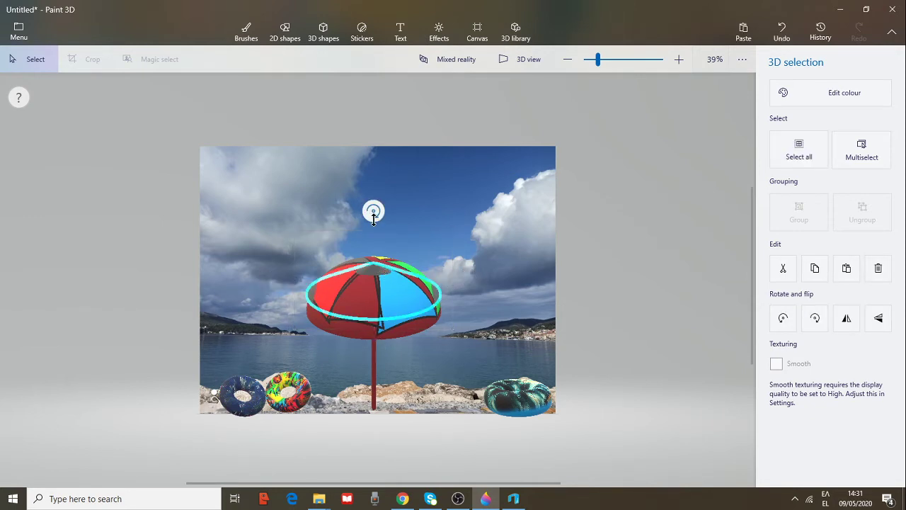
{"action": "mouse_move", "coordinate": [373, 212]}
{"action": "left_mouse_down"}
{"action": "mouse_move", "coordinate": [374, 226]}
{"action": "mouse_move", "coordinate": [373, 216]}
{"action": "left_mouse_up"}
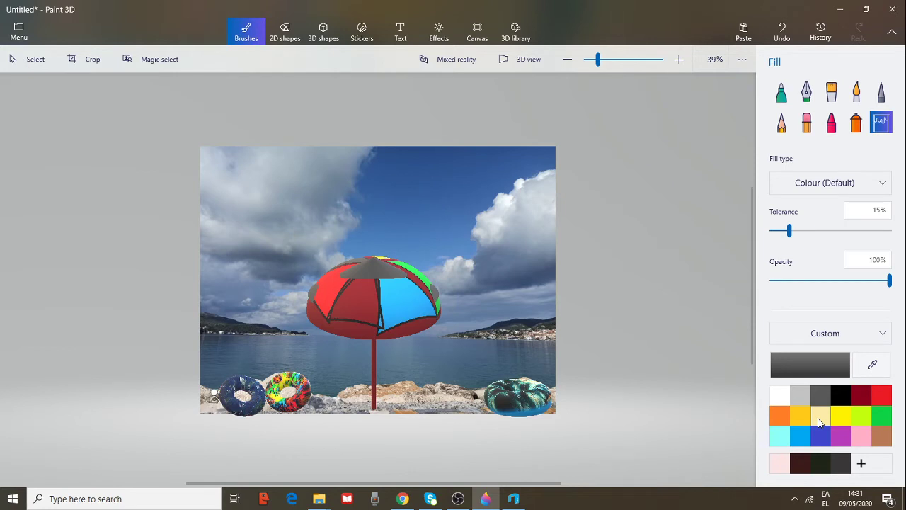
Fill the umbrella's grey cone cap yellow, undoing an accidentally placed extra cone
{"action": "left_click", "coordinate": [819, 419]}
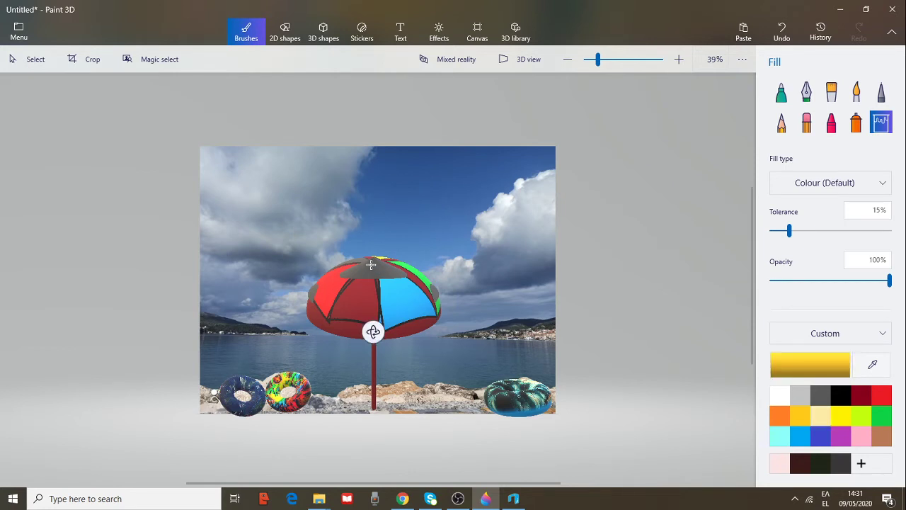
{"action": "left_click", "coordinate": [387, 267]}
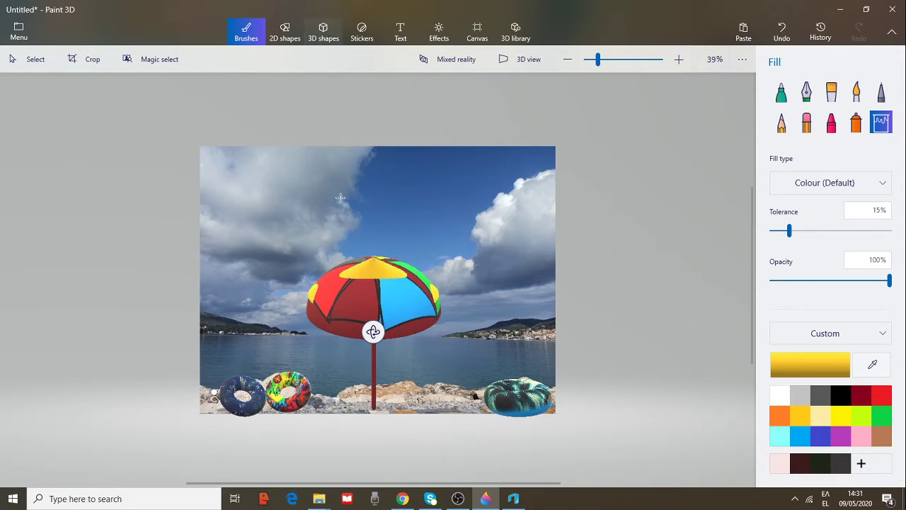
{"action": "left_click", "coordinate": [323, 32]}
{"action": "left_click", "coordinate": [620, 338]}
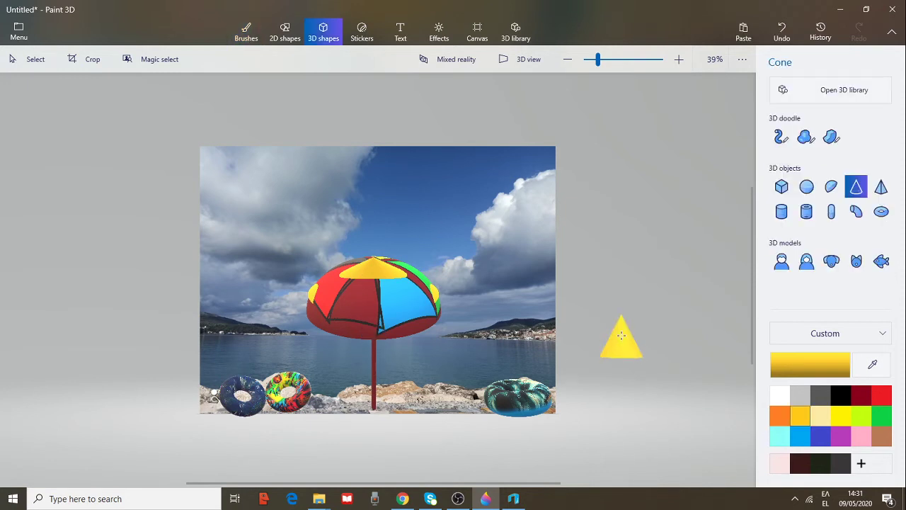
{"action": "key", "text": "ctrl+z"}
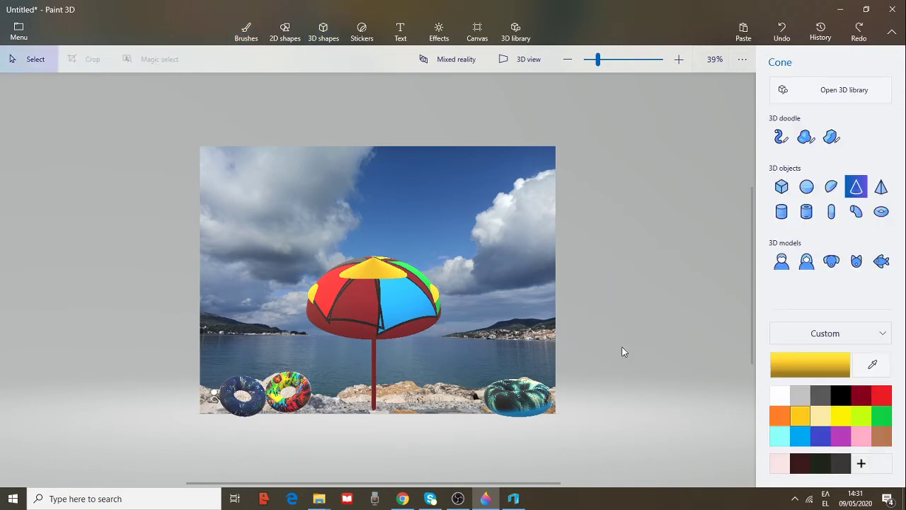
Rotate the umbrella back to standing upright above the rocks
{"action": "left_click", "coordinate": [374, 367]}
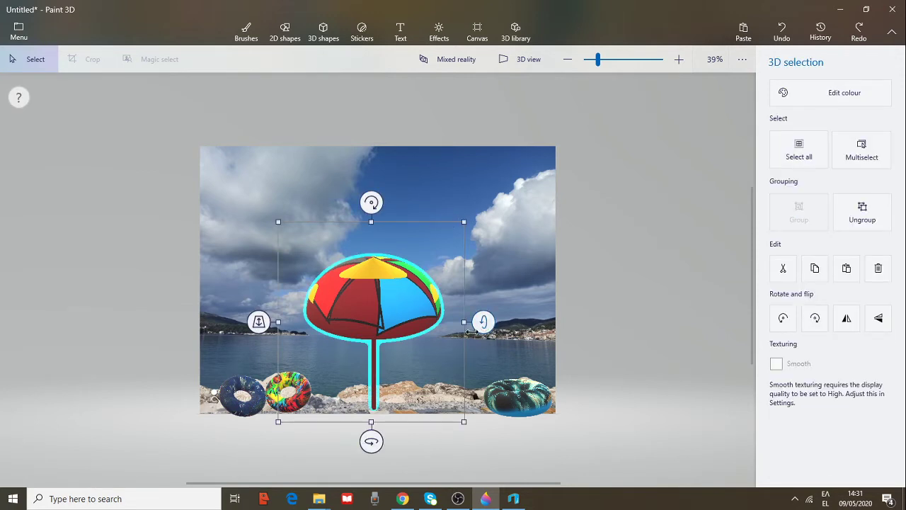
{"action": "mouse_move", "coordinate": [368, 431]}
{"action": "left_mouse_down"}
{"action": "mouse_move", "coordinate": [446, 439]}
{"action": "mouse_move", "coordinate": [326, 439]}
{"action": "mouse_move", "coordinate": [384, 439]}
{"action": "mouse_move", "coordinate": [369, 439]}
{"action": "left_mouse_up"}
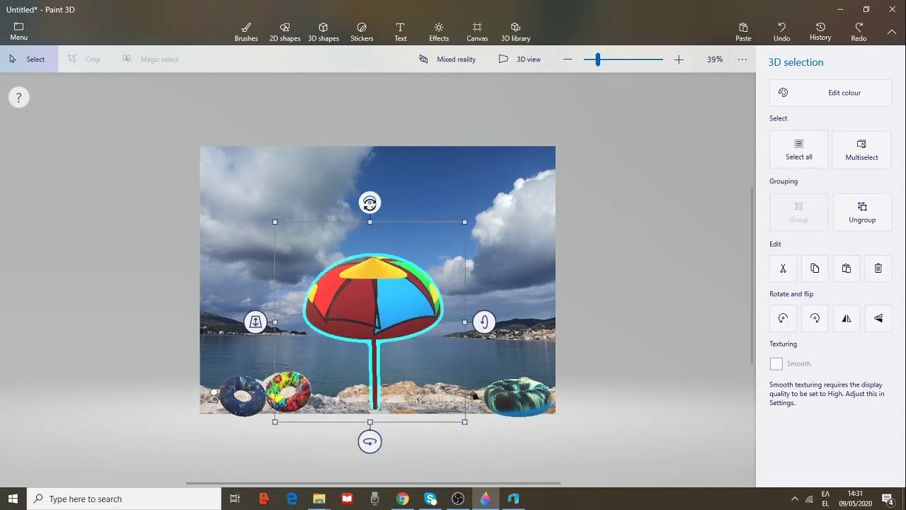
{"action": "left_click_drag", "start_coordinate": [369, 203], "coordinate": [371, 243]}
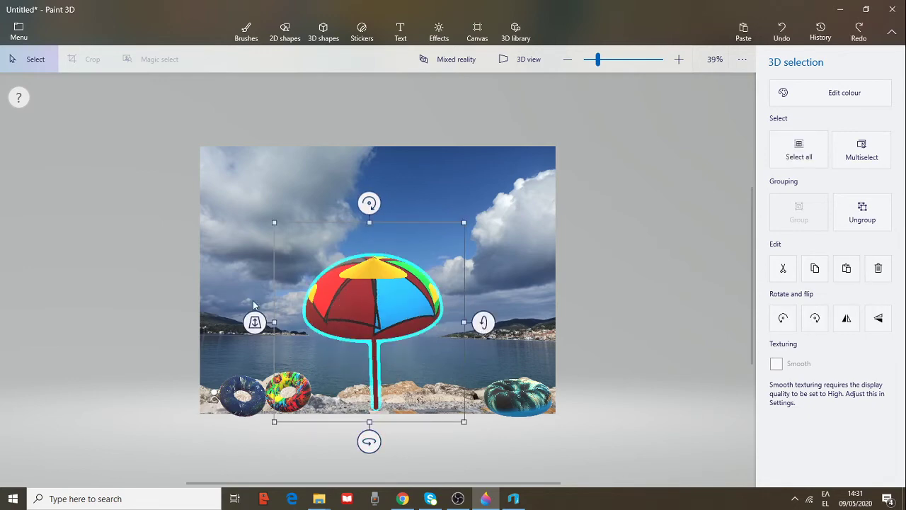
{"action": "mouse_move", "coordinate": [253, 321]}
{"action": "left_mouse_down"}
{"action": "mouse_move", "coordinate": [253, 283]}
{"action": "mouse_move", "coordinate": [261, 326]}
{"action": "left_mouse_up"}
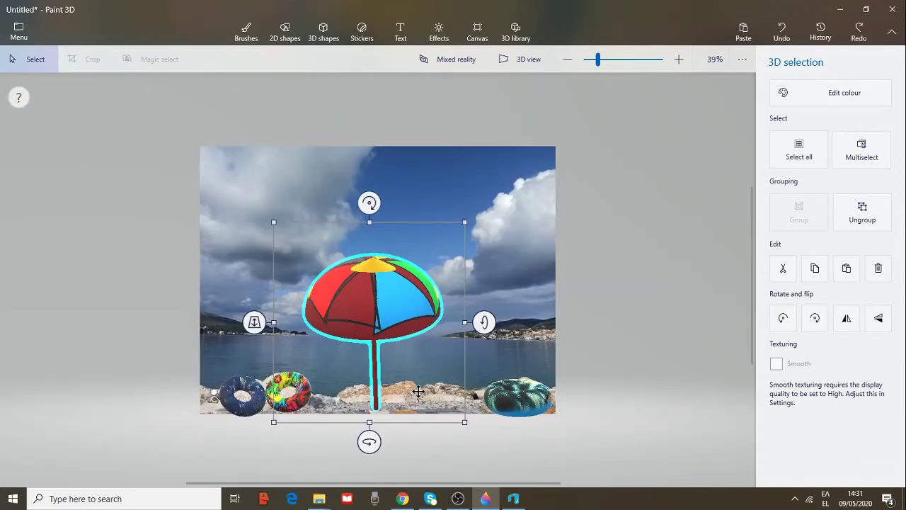
Marquee-select the yellow cap and umbrella together and group them into one object
{"action": "left_click", "coordinate": [741, 279]}
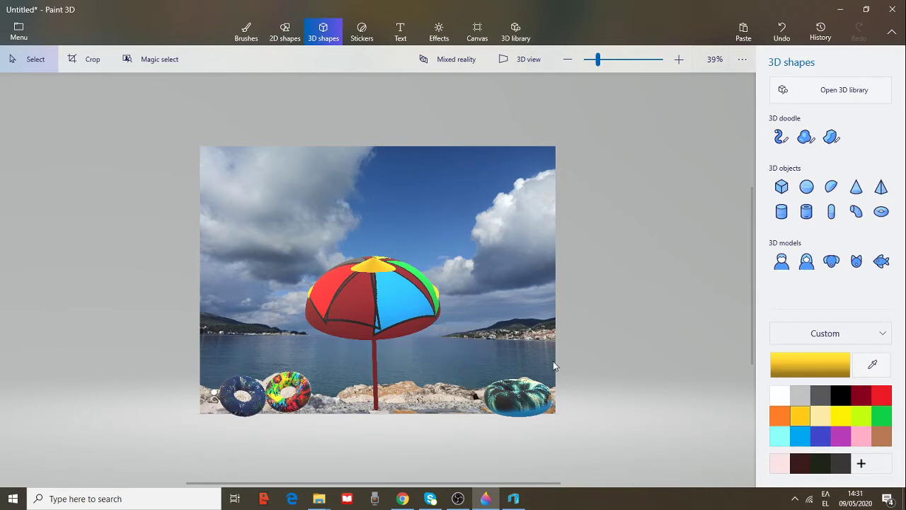
{"action": "left_click", "coordinate": [375, 354]}
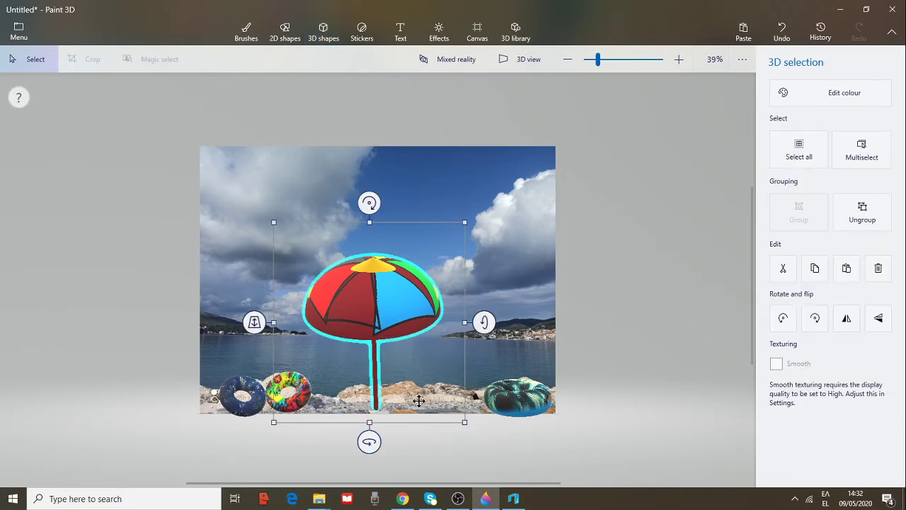
{"action": "left_click", "coordinate": [438, 458]}
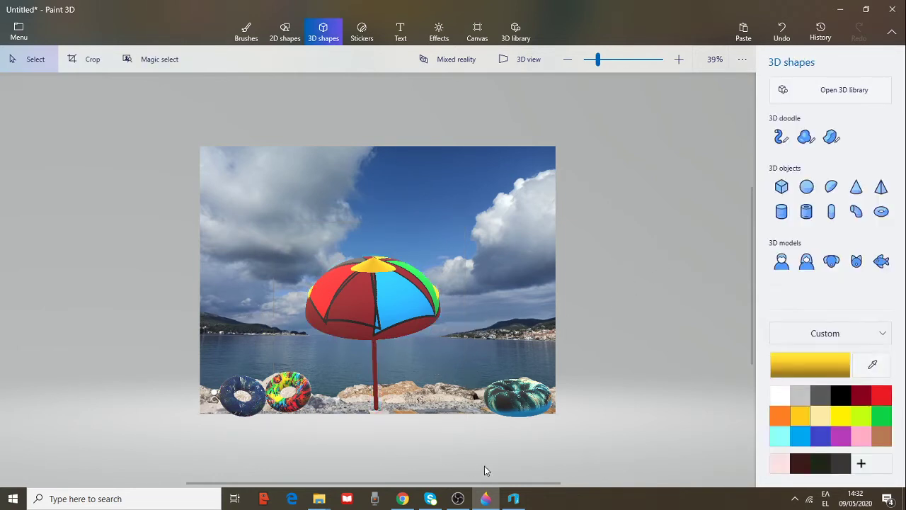
{"action": "left_click_drag", "start_coordinate": [481, 456], "coordinate": [280, 189]}
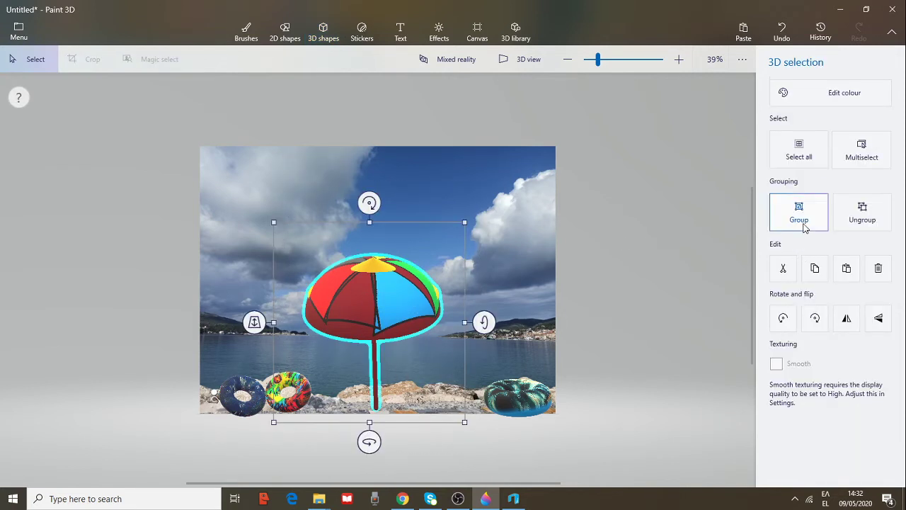
{"action": "left_click", "coordinate": [803, 221]}
{"action": "left_click", "coordinate": [798, 219]}
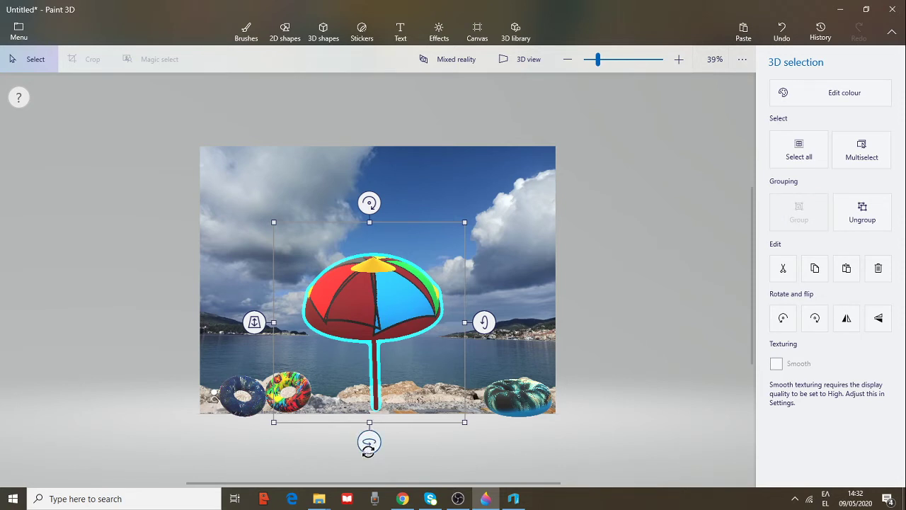
Tilt and spin the grouped umbrella using its rotation handles
{"action": "left_click_drag", "start_coordinate": [368, 447], "coordinate": [362, 425]}
{"action": "left_click_drag", "start_coordinate": [485, 320], "coordinate": [482, 354]}
{"action": "left_click_drag", "start_coordinate": [391, 337], "coordinate": [478, 346]}
{"action": "left_click_drag", "start_coordinate": [558, 326], "coordinate": [506, 311]}
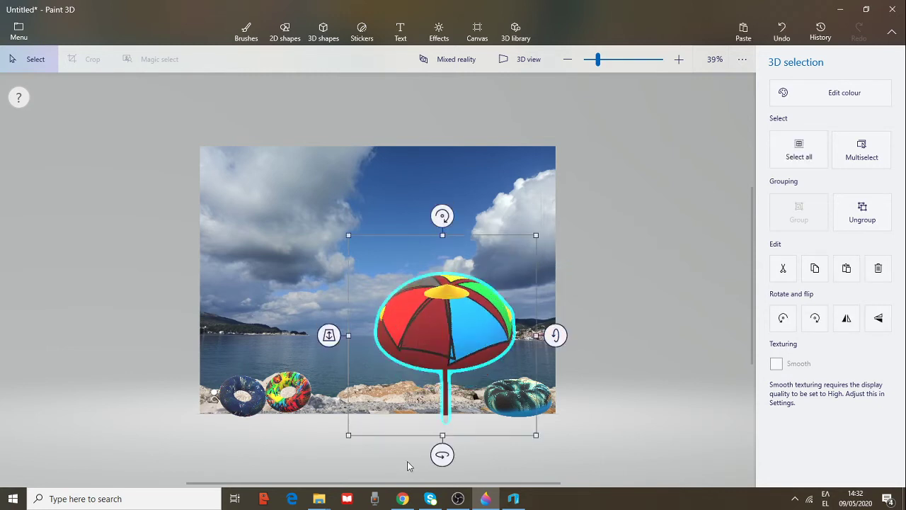
{"action": "left_click_drag", "start_coordinate": [442, 455], "coordinate": [362, 446]}
Move the umbrella left, enlarge it, and tilt it over the left life rings
{"action": "left_click_drag", "start_coordinate": [444, 397], "coordinate": [296, 307]}
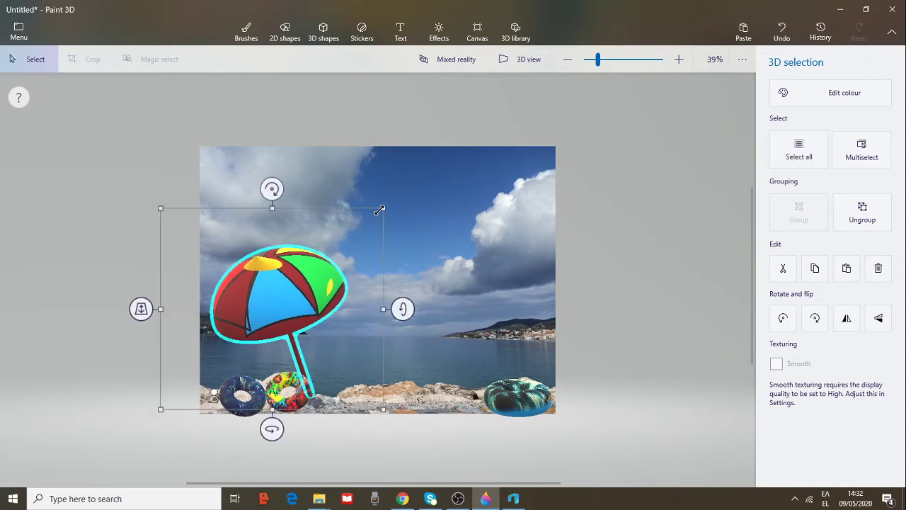
{"action": "left_click_drag", "start_coordinate": [380, 210], "coordinate": [396, 243]}
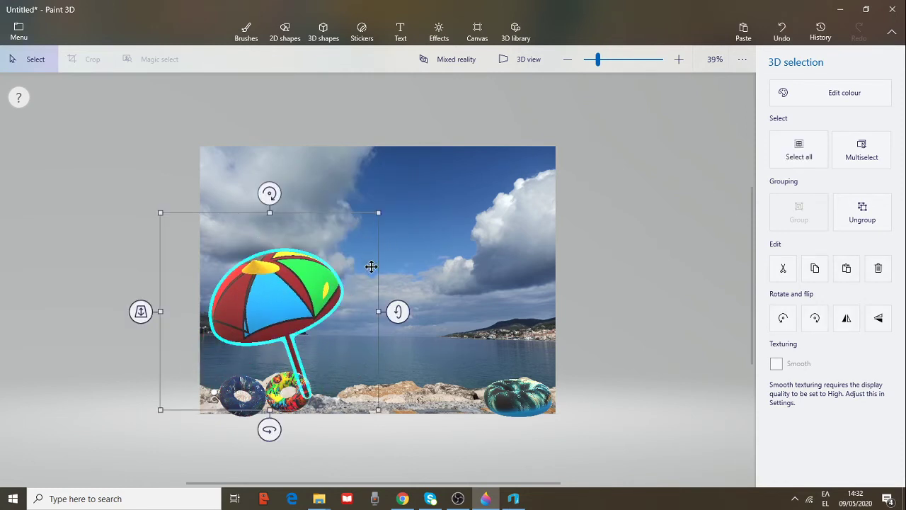
{"action": "left_click_drag", "start_coordinate": [398, 312], "coordinate": [418, 297]}
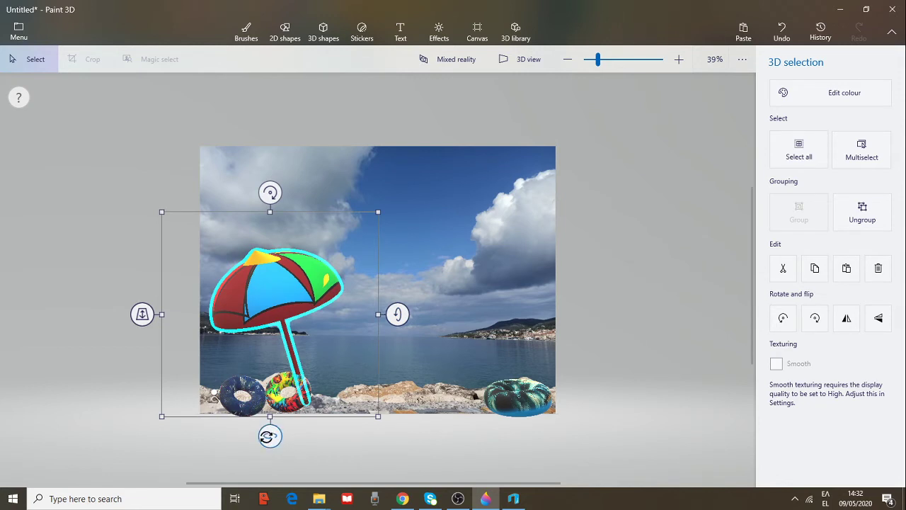
{"action": "left_click_drag", "start_coordinate": [269, 435], "coordinate": [321, 440]}
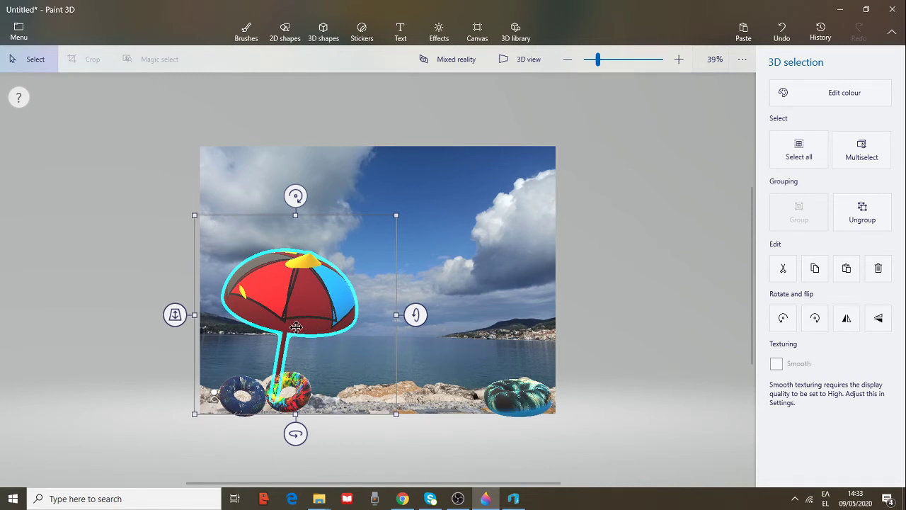
Stamp a sticker from the Custom stickers tab onto the umbrella canopy
{"action": "left_click", "coordinate": [361, 32]}
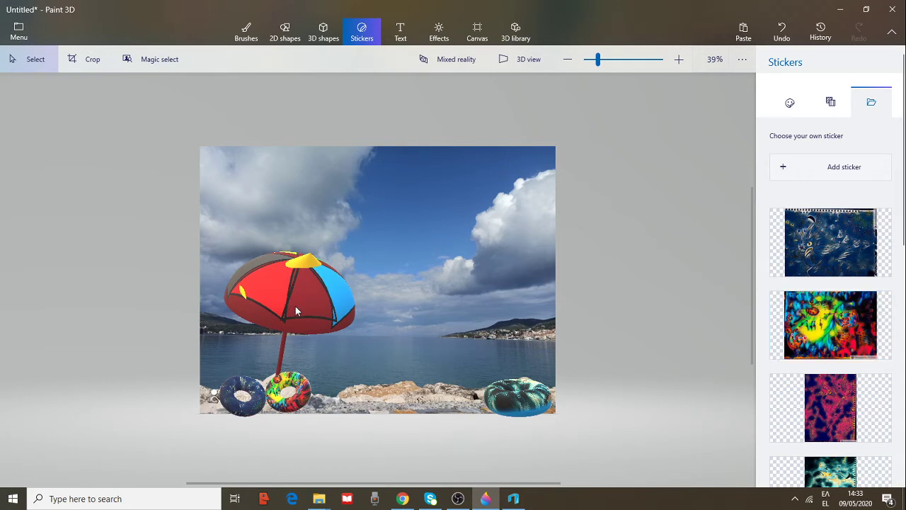
{"action": "left_click", "coordinate": [833, 336]}
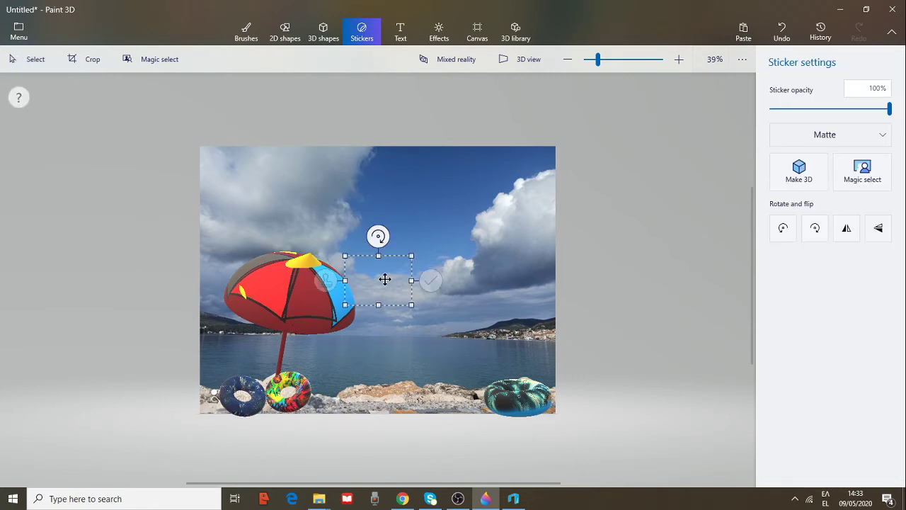
{"action": "left_click_drag", "start_coordinate": [383, 280], "coordinate": [631, 260]}
{"action": "left_click", "coordinate": [691, 259]}
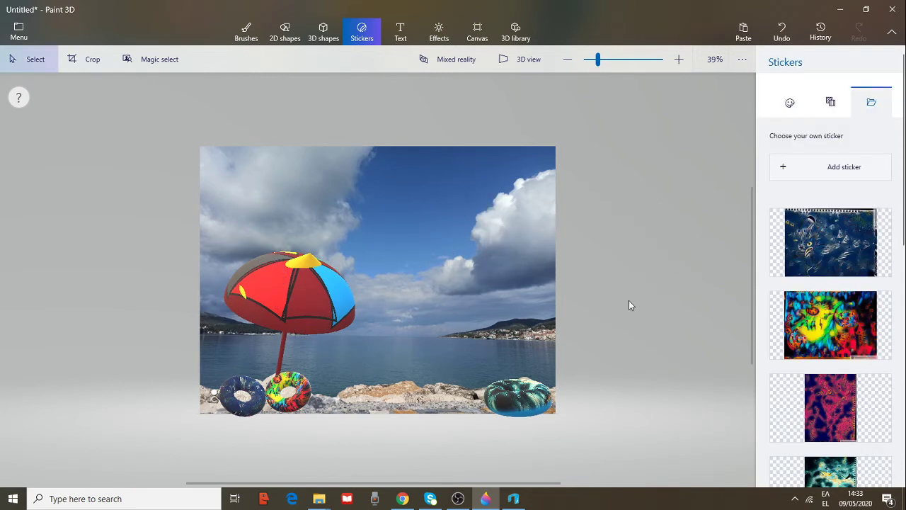
Load 'exotic sea5' as a new sticker and stamp it onto the umbrella's red canopy panel
{"action": "left_click", "coordinate": [829, 173]}
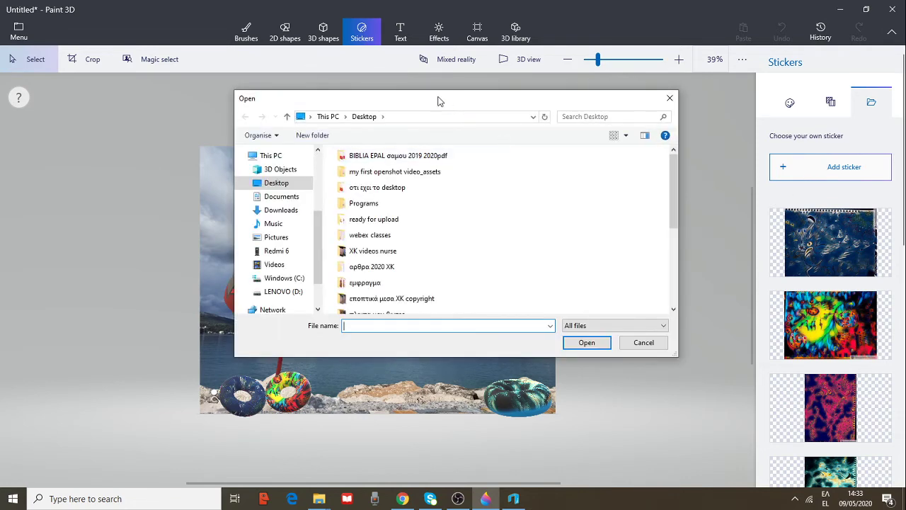
{"action": "left_click_drag", "start_coordinate": [672, 172], "coordinate": [676, 212]}
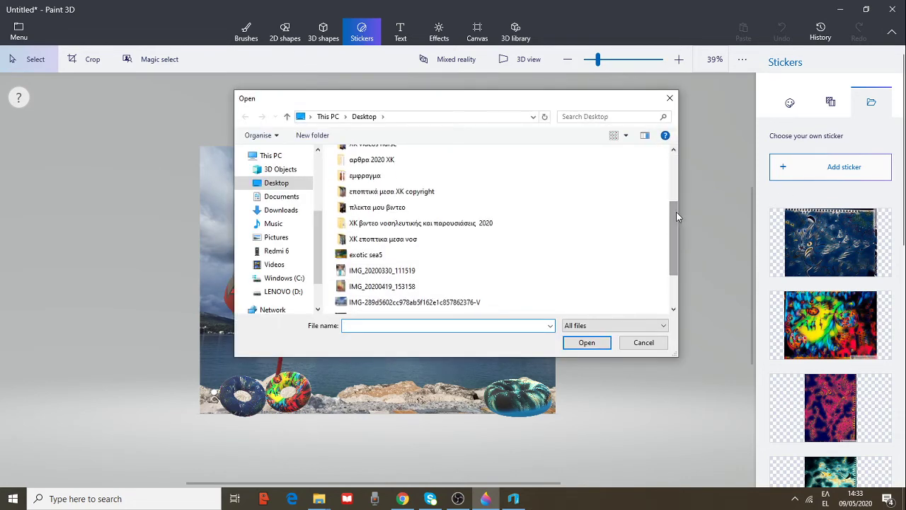
{"action": "left_click", "coordinate": [362, 258]}
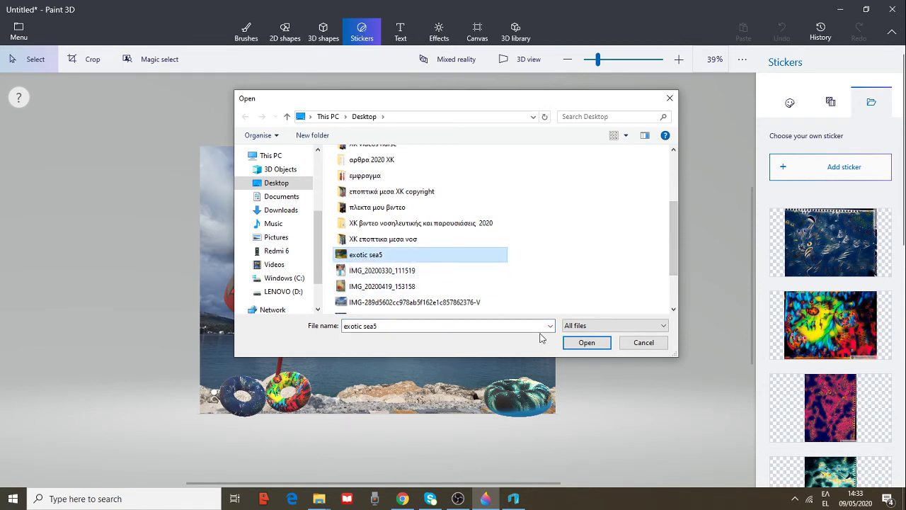
{"action": "left_click", "coordinate": [586, 343]}
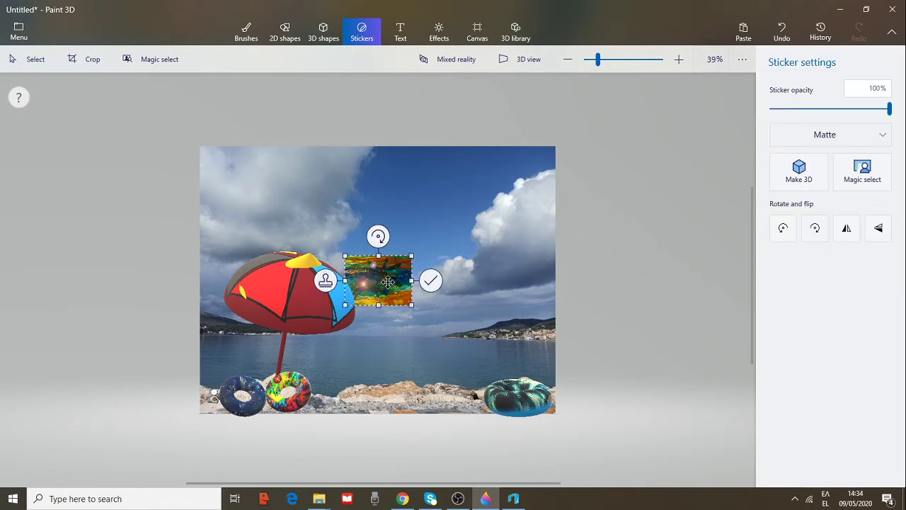
{"action": "left_click_drag", "start_coordinate": [388, 282], "coordinate": [294, 323]}
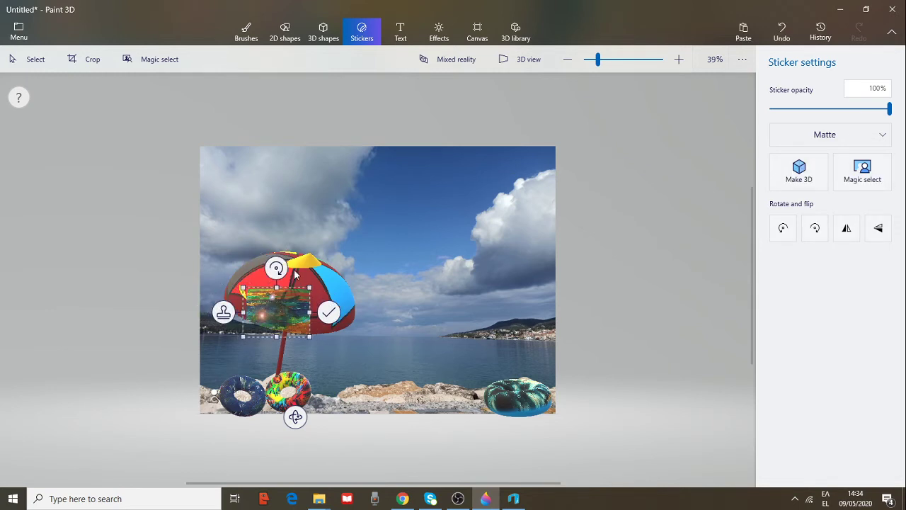
{"action": "left_click", "coordinate": [479, 300]}
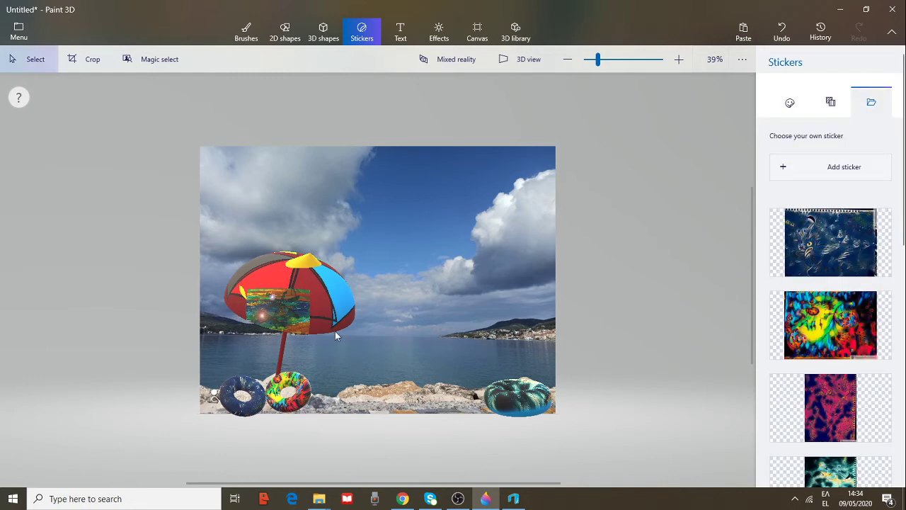
Undo to remove the 'exotic sea5' patch from the umbrella canopy
{"action": "left_click", "coordinate": [303, 310]}
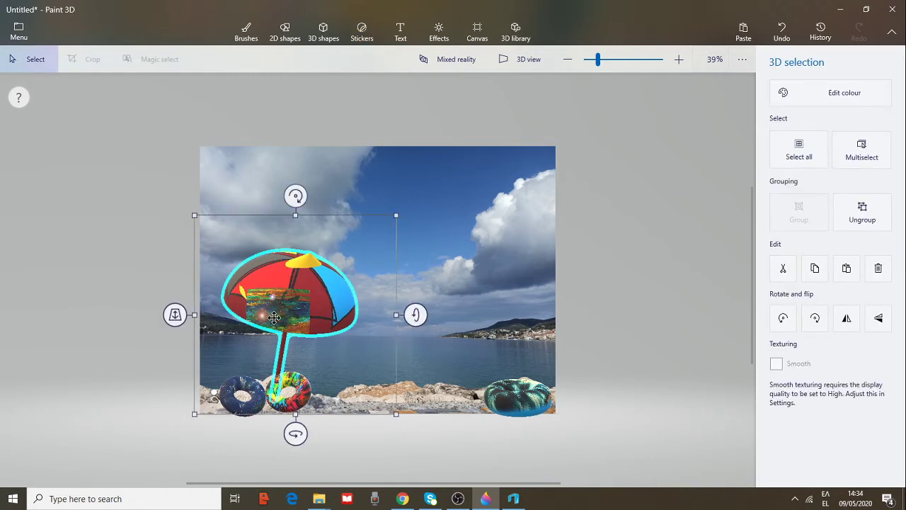
{"action": "key", "text": "ctrl+z"}
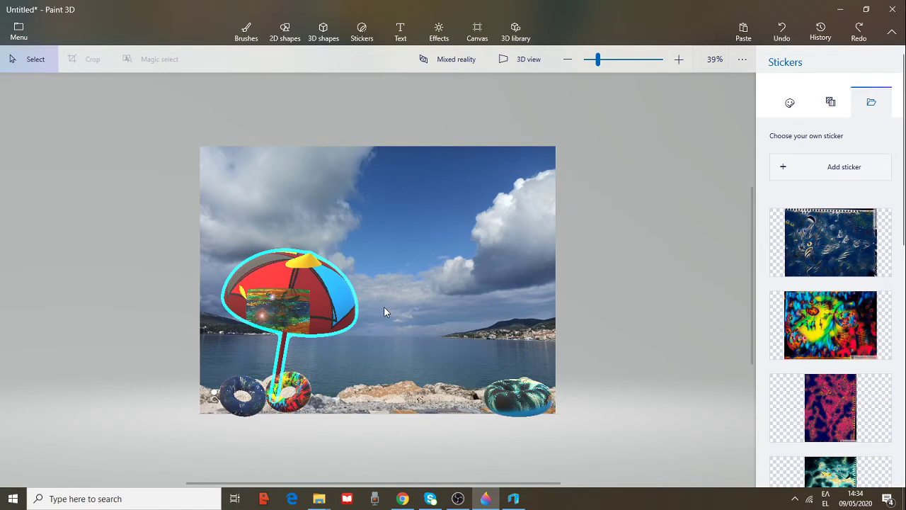
{"action": "key", "text": "ctrl+z"}
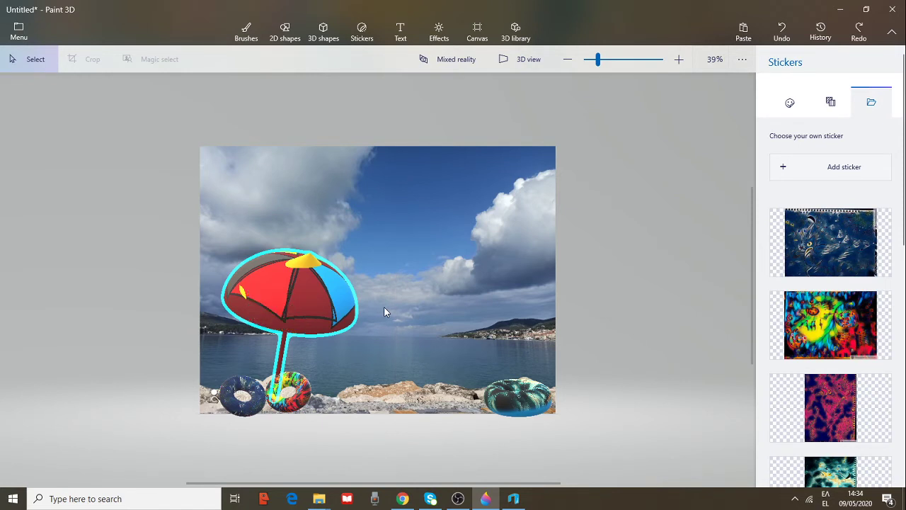
{"action": "left_click", "coordinate": [306, 330]}
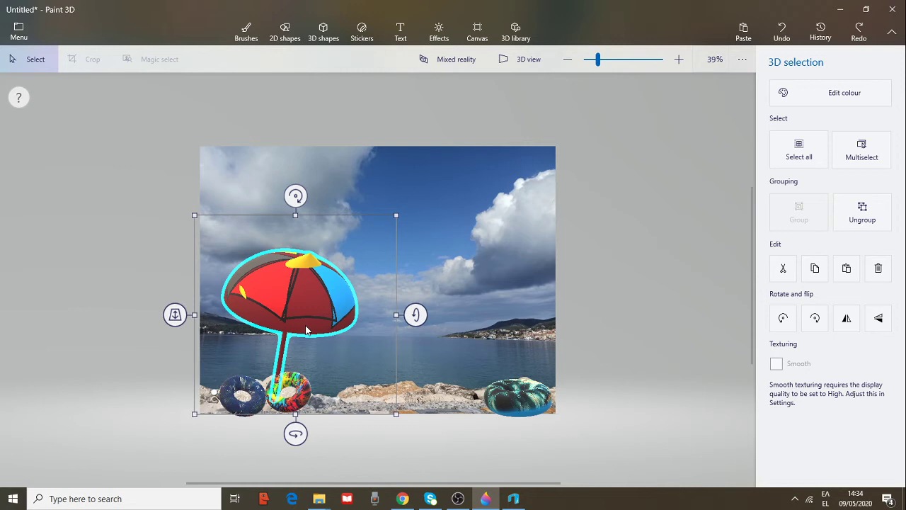
Apply the dark blue custom sticker onto the red umbrella
{"action": "left_click", "coordinate": [363, 31]}
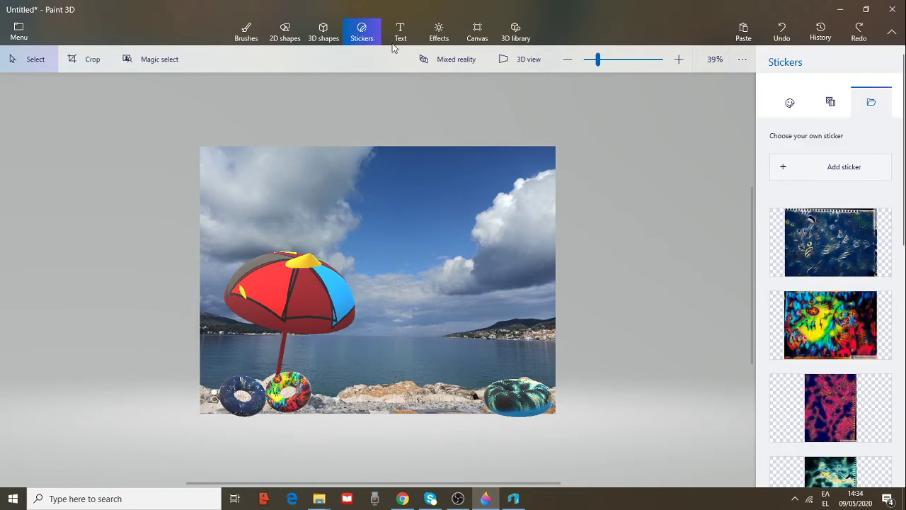
{"action": "left_click", "coordinate": [855, 259]}
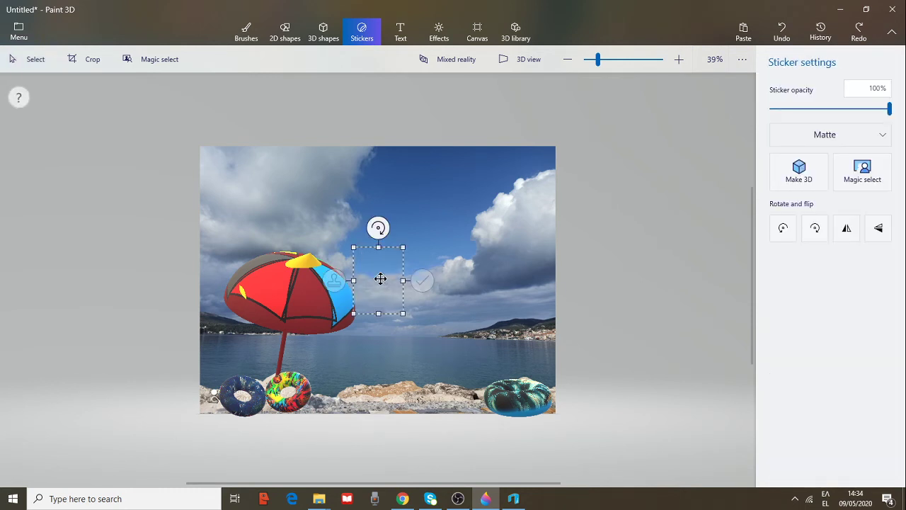
{"action": "left_click_drag", "start_coordinate": [380, 279], "coordinate": [589, 267]}
{"action": "left_click", "coordinate": [589, 270]}
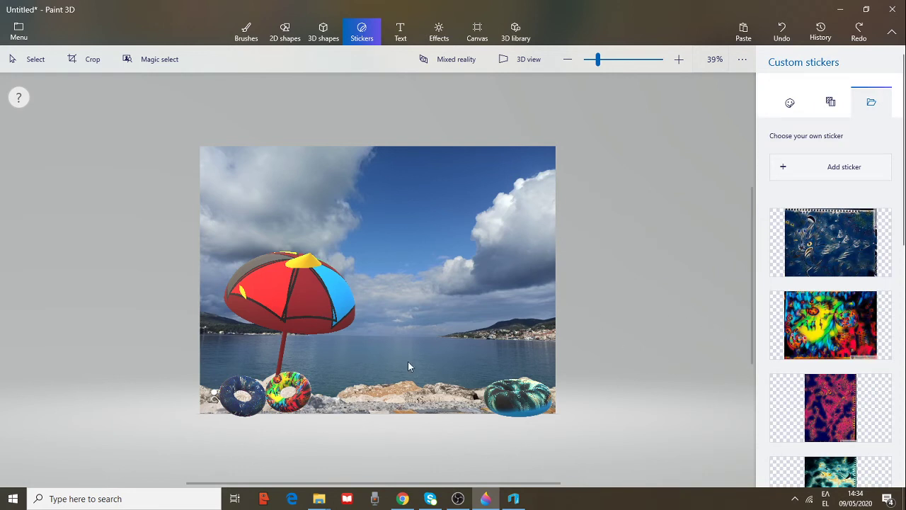
Draw a tall yellow capsule pole and top it with a yellow hemisphere canopy
{"action": "left_click", "coordinate": [323, 31]}
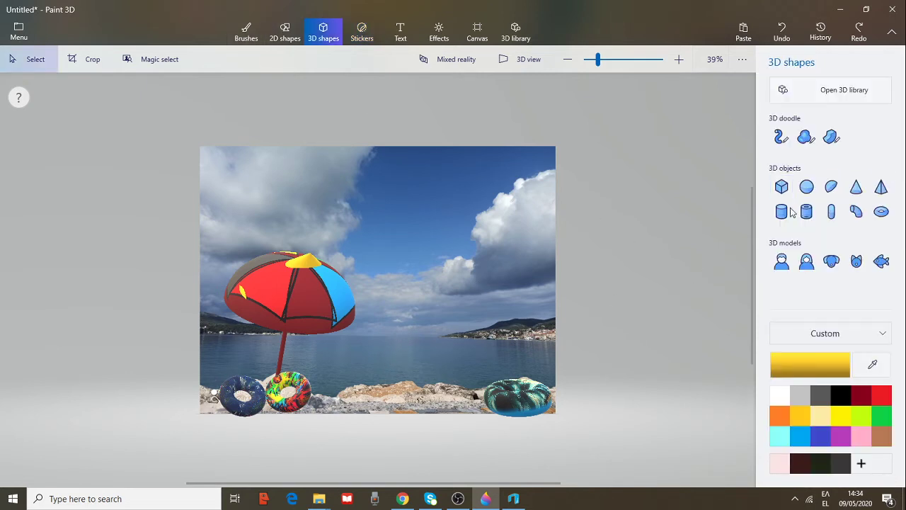
{"action": "left_click", "coordinate": [832, 211]}
{"action": "left_click_drag", "start_coordinate": [432, 285], "coordinate": [434, 409]}
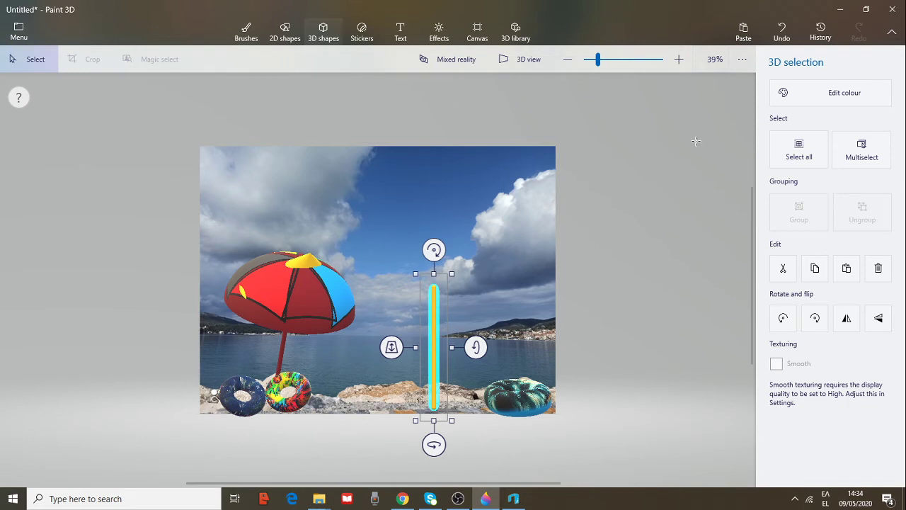
{"action": "left_click", "coordinate": [324, 32]}
{"action": "left_click", "coordinate": [831, 186]}
{"action": "left_click_drag", "start_coordinate": [380, 251], "coordinate": [483, 327]}
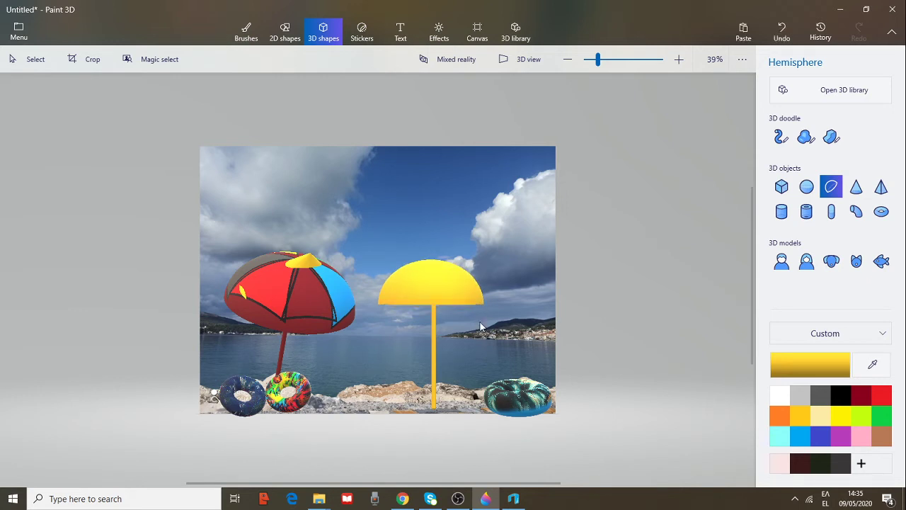
{"action": "left_click", "coordinate": [363, 32]}
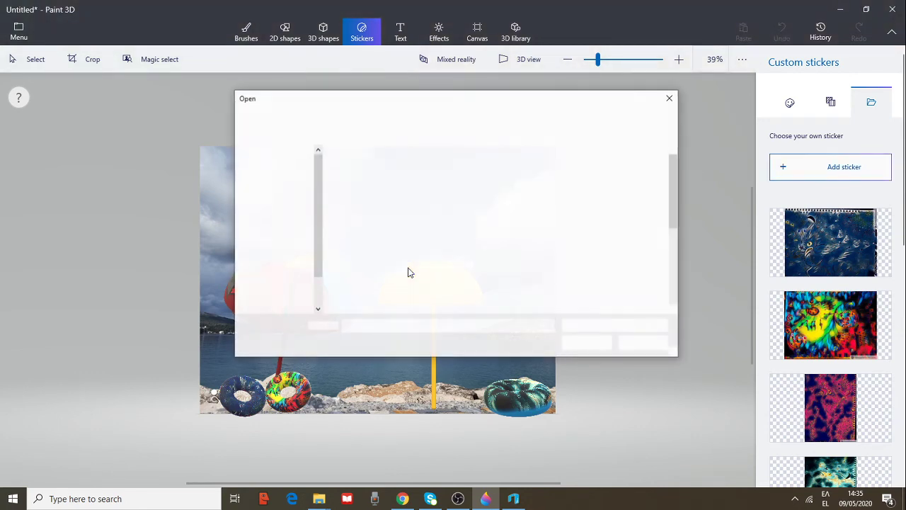
Stamp the exotic sea5 picture as a sticker stretched over the yellow canopy
{"action": "left_click_drag", "start_coordinate": [676, 174], "coordinate": [680, 240]}
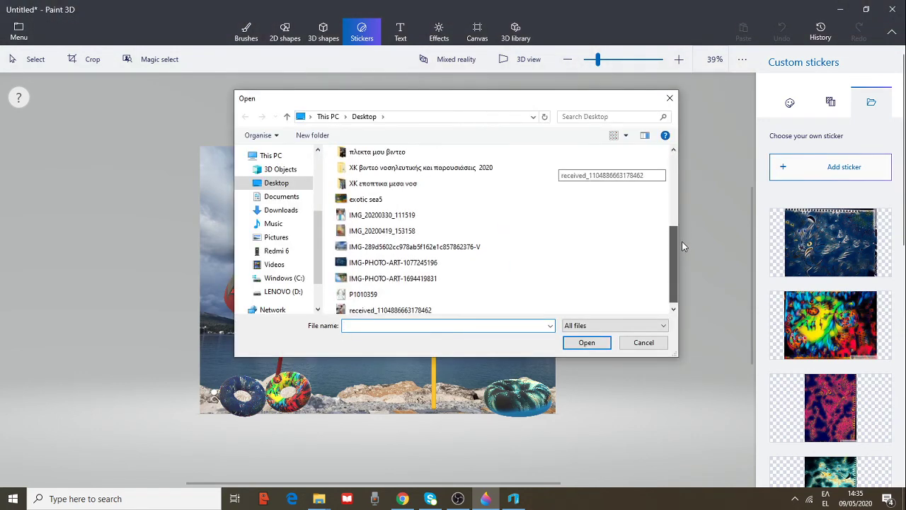
{"action": "left_click", "coordinate": [365, 201]}
{"action": "double_click", "coordinate": [365, 201]}
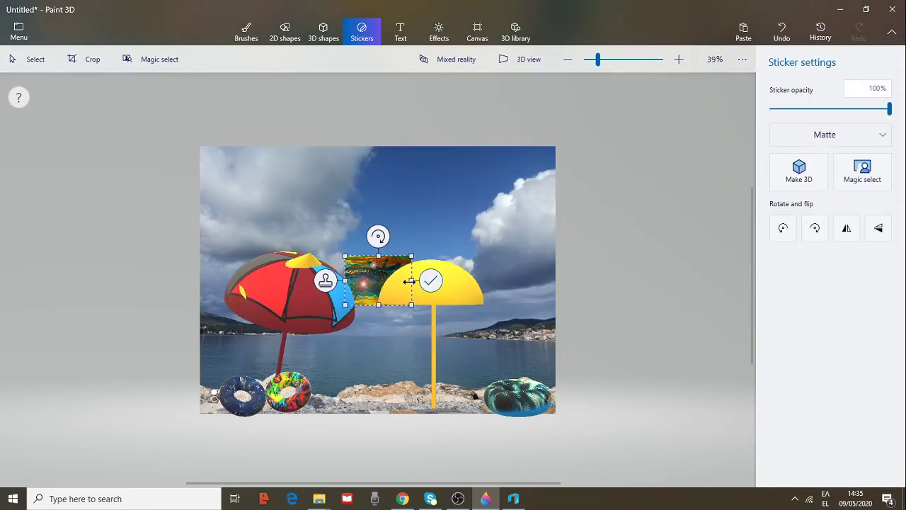
{"action": "left_click_drag", "start_coordinate": [378, 281], "coordinate": [489, 281]}
{"action": "left_click_drag", "start_coordinate": [428, 257], "coordinate": [436, 241]}
{"action": "left_click_drag", "start_coordinate": [489, 274], "coordinate": [496, 274]}
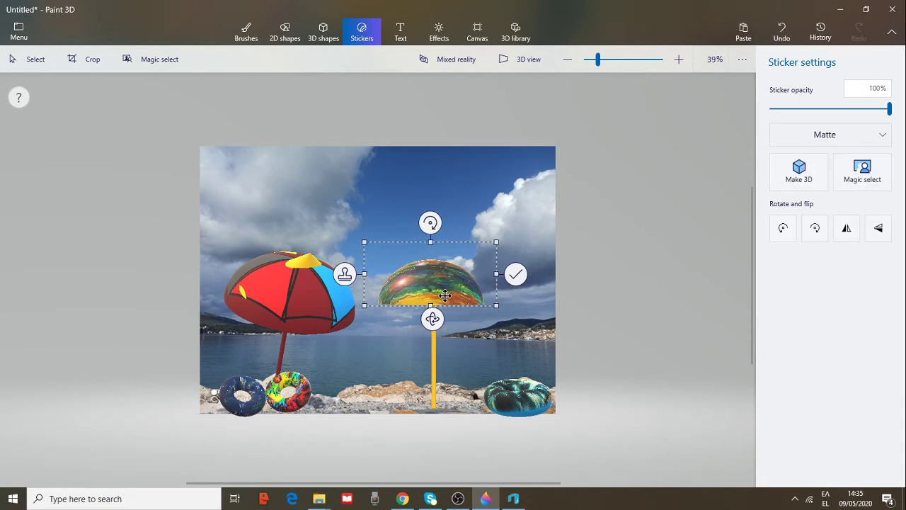
{"action": "mouse_move", "coordinate": [430, 305]}
{"action": "left_mouse_down"}
{"action": "mouse_move", "coordinate": [430, 386]}
{"action": "mouse_move", "coordinate": [431, 320]}
{"action": "left_mouse_up"}
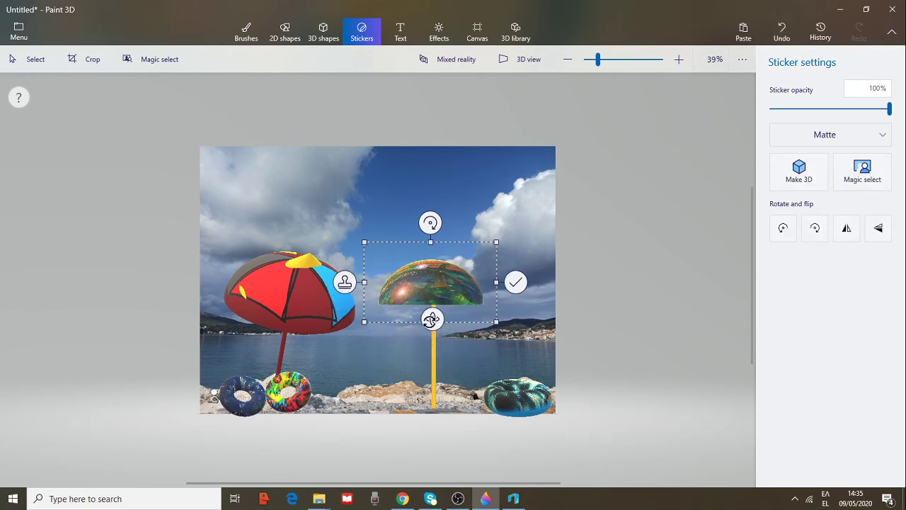
{"action": "left_click", "coordinate": [516, 285]}
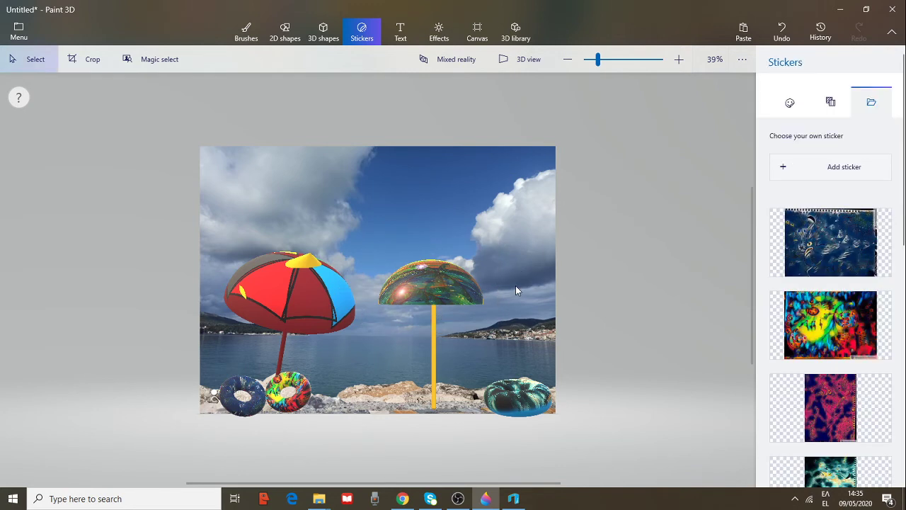
Group the yellow umbrella's canopy and pole, then rotate it so the plain side faces front, tilted -14°
{"action": "left_click", "coordinate": [434, 324]}
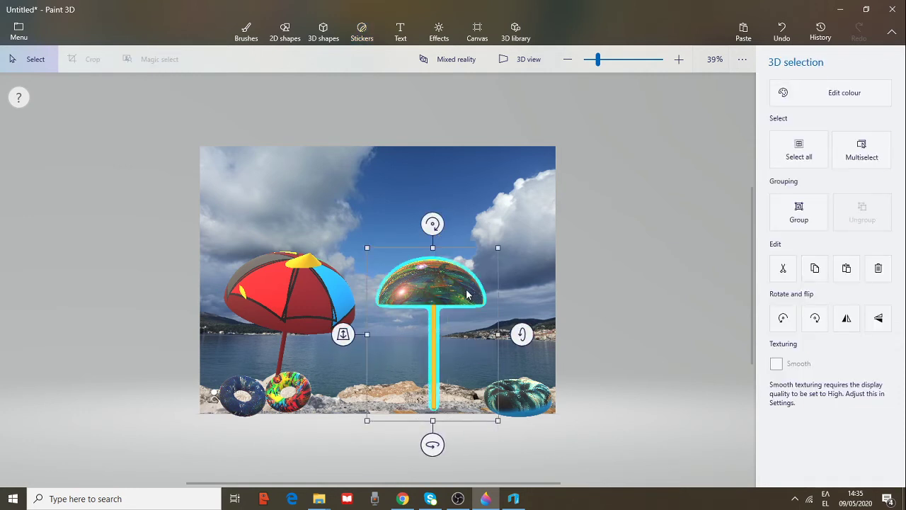
{"action": "left_click", "coordinate": [799, 211]}
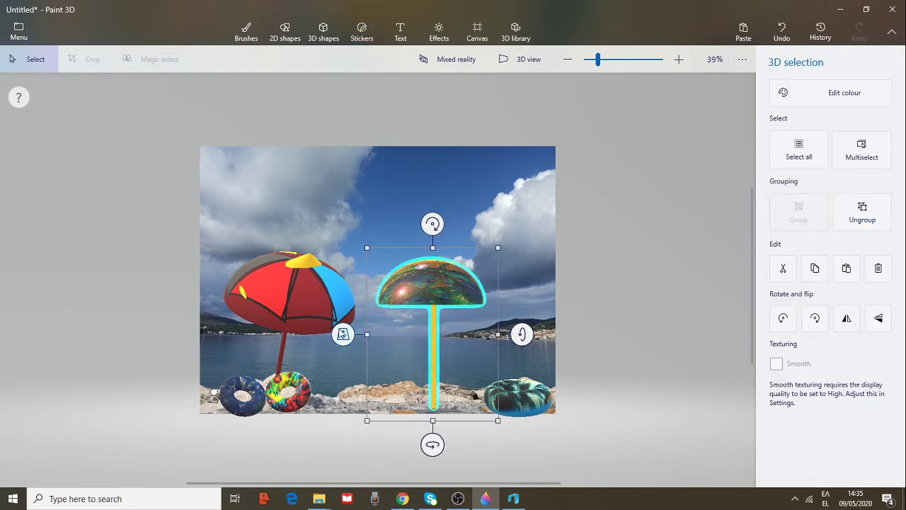
{"action": "left_click_drag", "start_coordinate": [522, 335], "coordinate": [445, 320]}
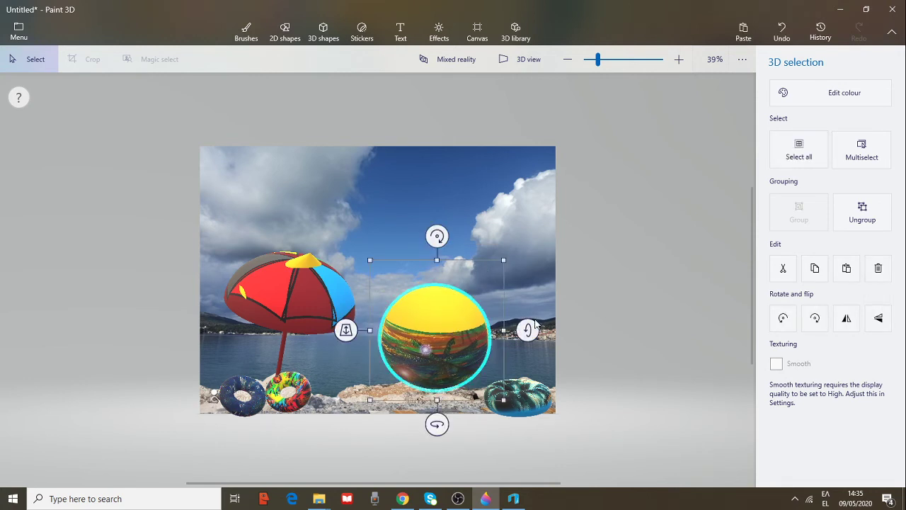
{"action": "left_click_drag", "start_coordinate": [528, 330], "coordinate": [522, 269]}
{"action": "left_click_drag", "start_coordinate": [435, 459], "coordinate": [324, 435]}
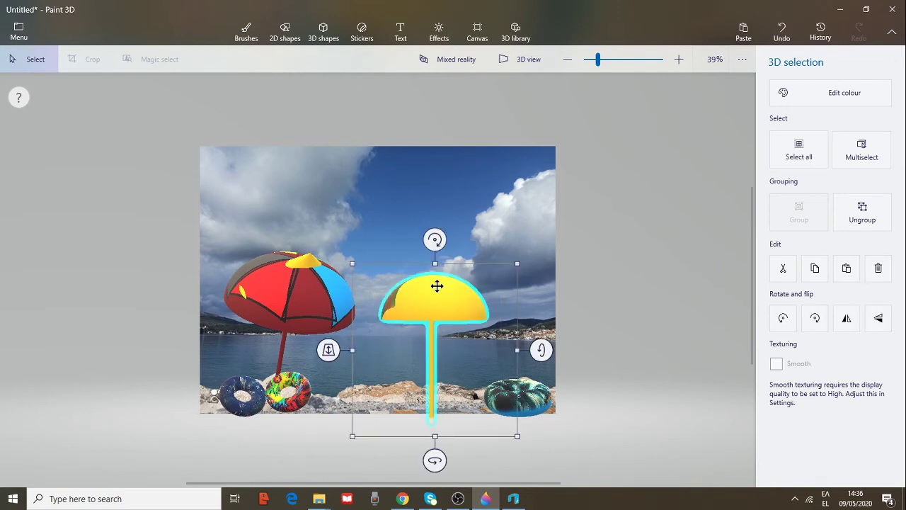
Stamp the exotic sea5 sticker again, enlarged to cover the whole front of the canopy
{"action": "left_click", "coordinate": [361, 33]}
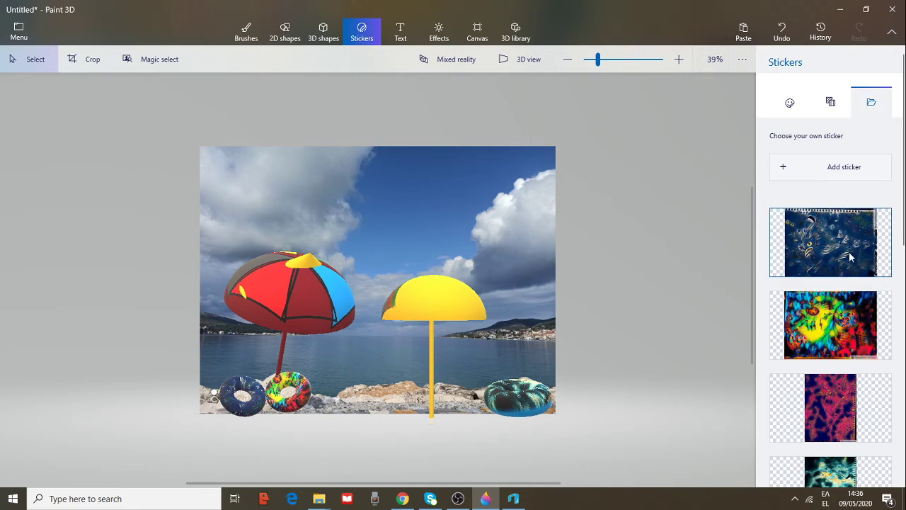
{"action": "left_click", "coordinate": [800, 170]}
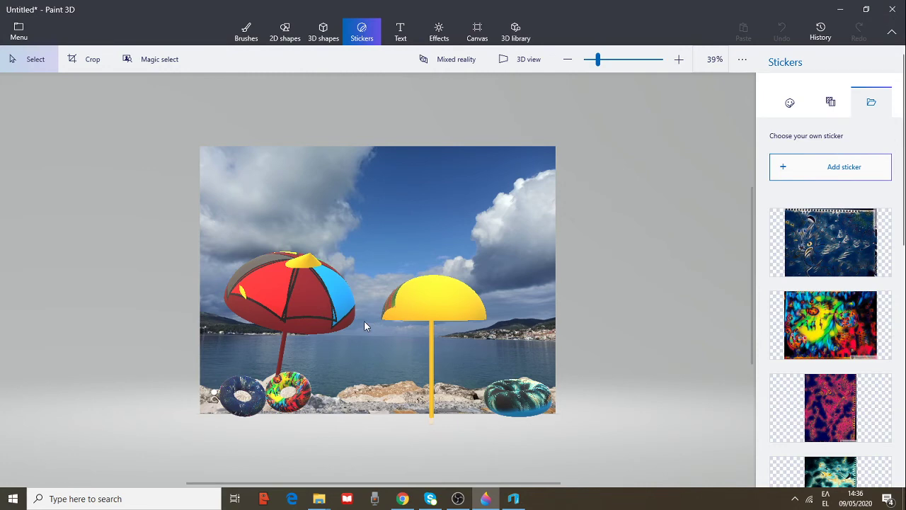
{"action": "scroll", "coordinate": [409, 253], "scroll_direction": "down", "scroll_amount": 3}
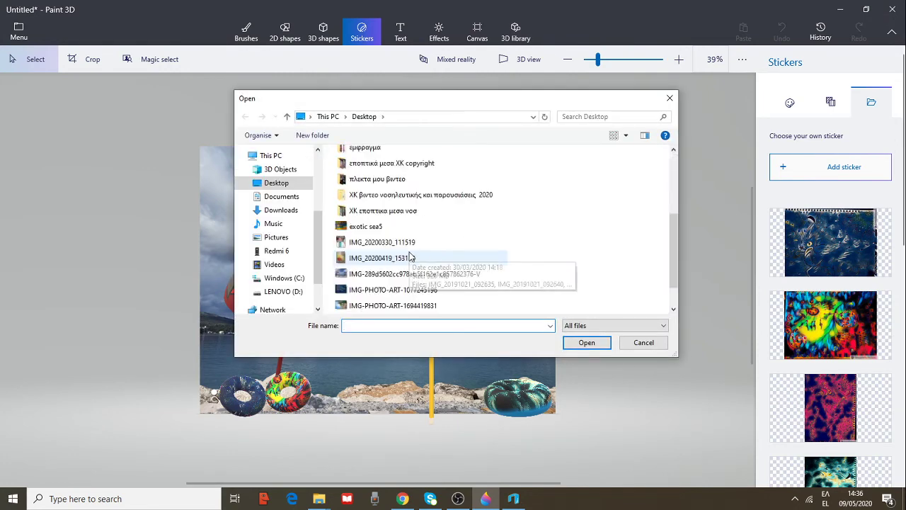
{"action": "double_click", "coordinate": [375, 227]}
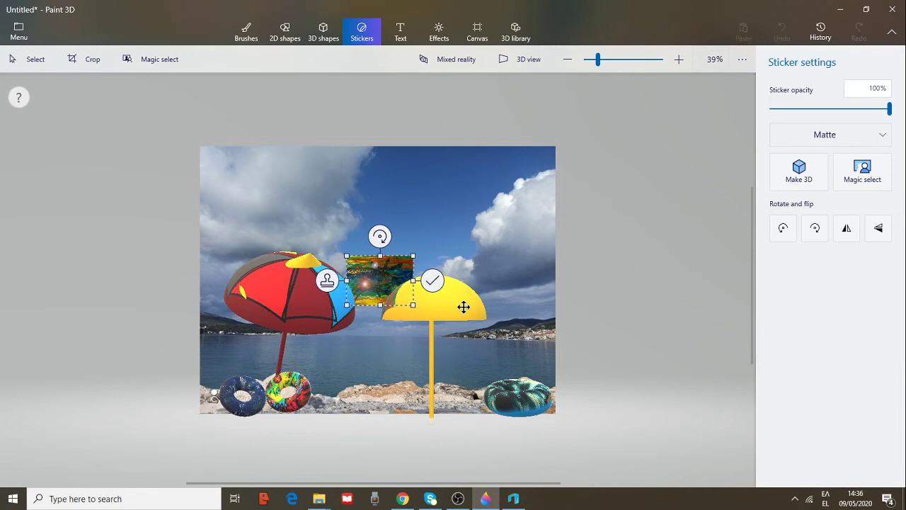
{"action": "left_click_drag", "start_coordinate": [464, 305], "coordinate": [441, 277]}
{"action": "left_click_drag", "start_coordinate": [476, 310], "coordinate": [522, 343]}
{"action": "left_click_drag", "start_coordinate": [405, 296], "coordinate": [382, 300]}
{"action": "left_click_drag", "start_coordinate": [479, 258], "coordinate": [517, 253]}
{"action": "left_click", "coordinate": [529, 291]}
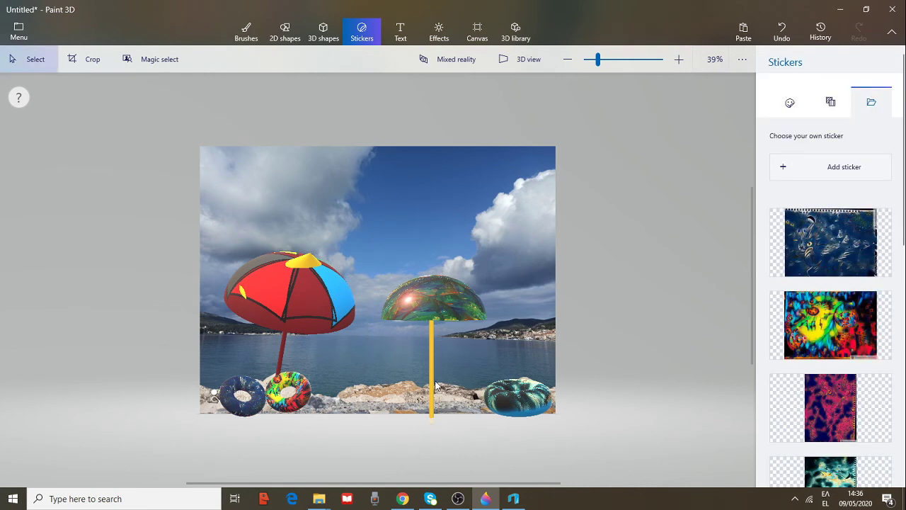
Rotate the patterned umbrella to 29°, tilt it to -29°, and move it toward the red umbrella
{"action": "left_click", "coordinate": [434, 384]}
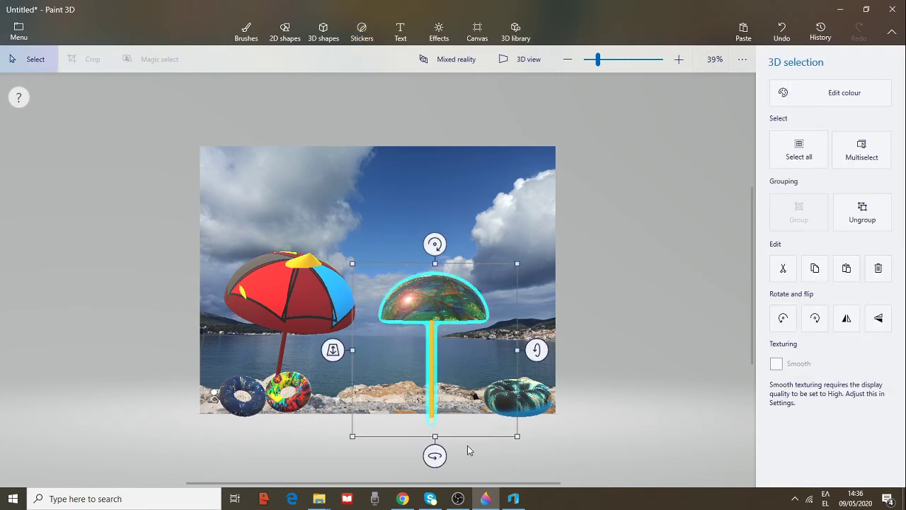
{"action": "mouse_move", "coordinate": [445, 455]}
{"action": "left_mouse_down"}
{"action": "mouse_move", "coordinate": [544, 444]}
{"action": "mouse_move", "coordinate": [404, 454]}
{"action": "mouse_move", "coordinate": [500, 448]}
{"action": "mouse_move", "coordinate": [430, 449]}
{"action": "mouse_move", "coordinate": [491, 445]}
{"action": "mouse_move", "coordinate": [460, 441]}
{"action": "mouse_move", "coordinate": [484, 449]}
{"action": "mouse_move", "coordinate": [461, 449]}
{"action": "left_mouse_up"}
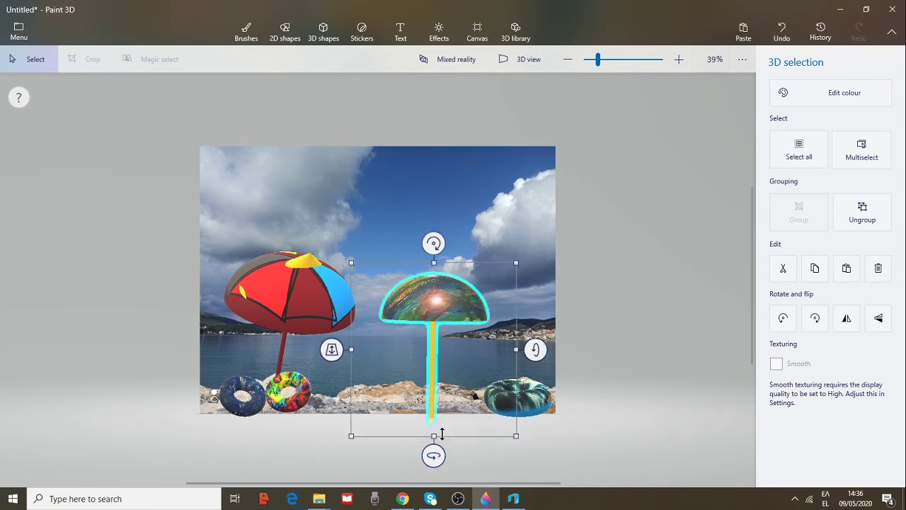
{"action": "mouse_move", "coordinate": [433, 455]}
{"action": "left_mouse_down"}
{"action": "mouse_move", "coordinate": [456, 455]}
{"action": "mouse_move", "coordinate": [433, 454]}
{"action": "left_mouse_up"}
{"action": "left_click_drag", "start_coordinate": [434, 242], "coordinate": [469, 281]}
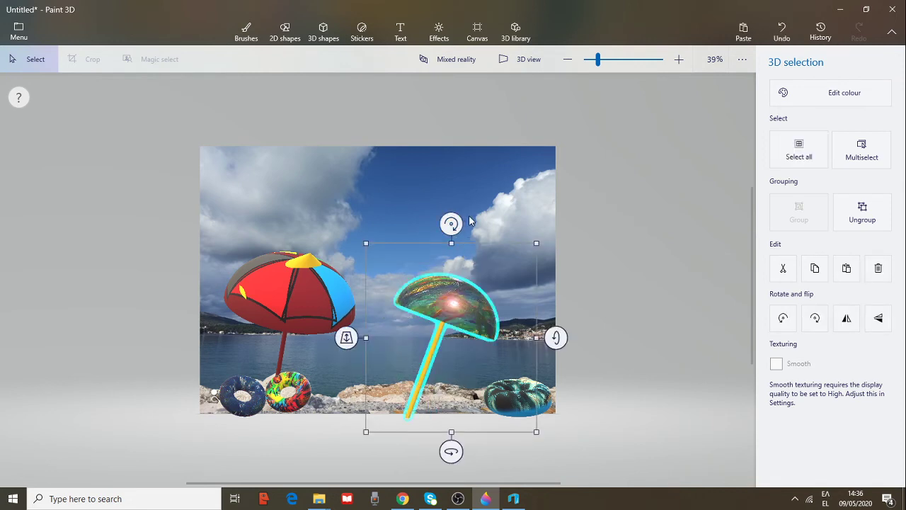
{"action": "left_click_drag", "start_coordinate": [451, 224], "coordinate": [366, 226]}
{"action": "left_click_drag", "start_coordinate": [419, 319], "coordinate": [399, 323]}
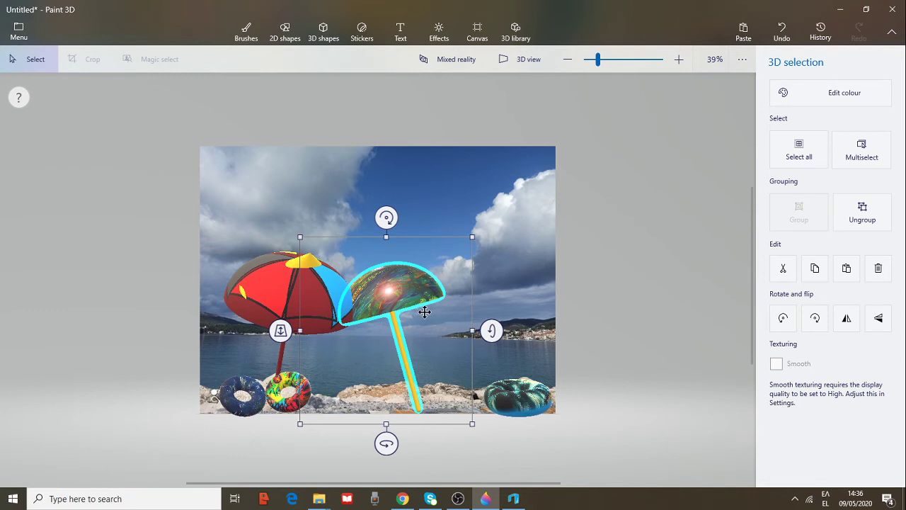
Move the bottom-right ring beside the pole, then shift the multicolour ring right and tilt it to -14°
{"action": "left_click", "coordinate": [503, 411]}
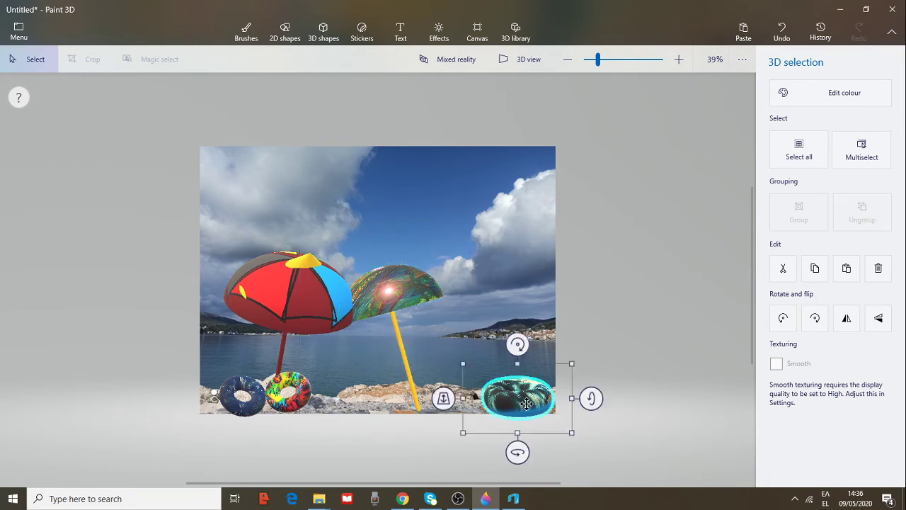
{"action": "left_click_drag", "start_coordinate": [521, 403], "coordinate": [452, 398]}
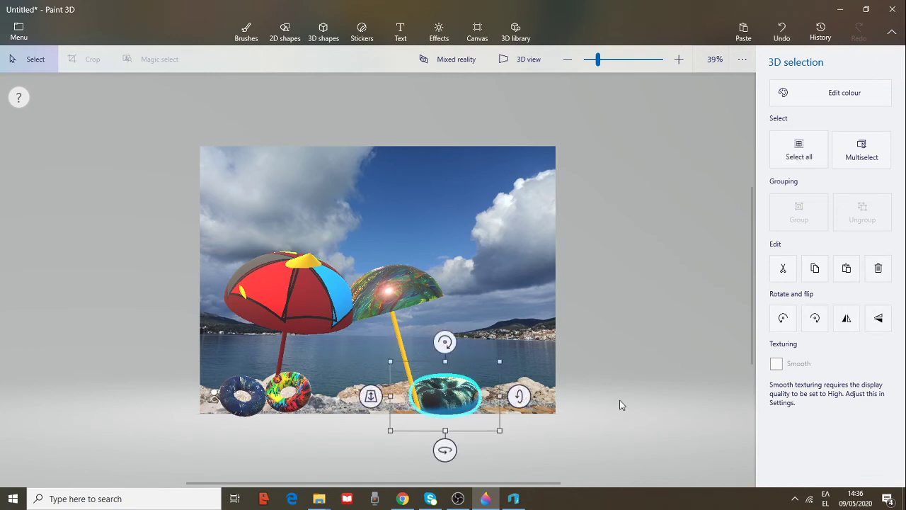
{"action": "left_click", "coordinate": [297, 408]}
{"action": "left_click_drag", "start_coordinate": [297, 407], "coordinate": [314, 398]}
{"action": "left_click_drag", "start_coordinate": [299, 331], "coordinate": [320, 338]}
{"action": "left_click_drag", "start_coordinate": [298, 454], "coordinate": [281, 452]}
{"action": "left_click_drag", "start_coordinate": [354, 390], "coordinate": [367, 404]}
{"action": "left_click_drag", "start_coordinate": [299, 329], "coordinate": [358, 388]}
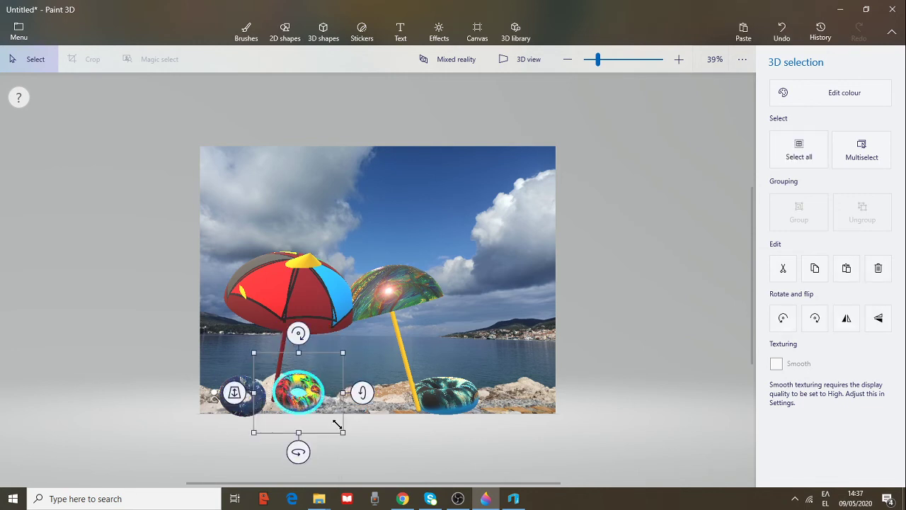
{"action": "left_click", "coordinate": [536, 350]}
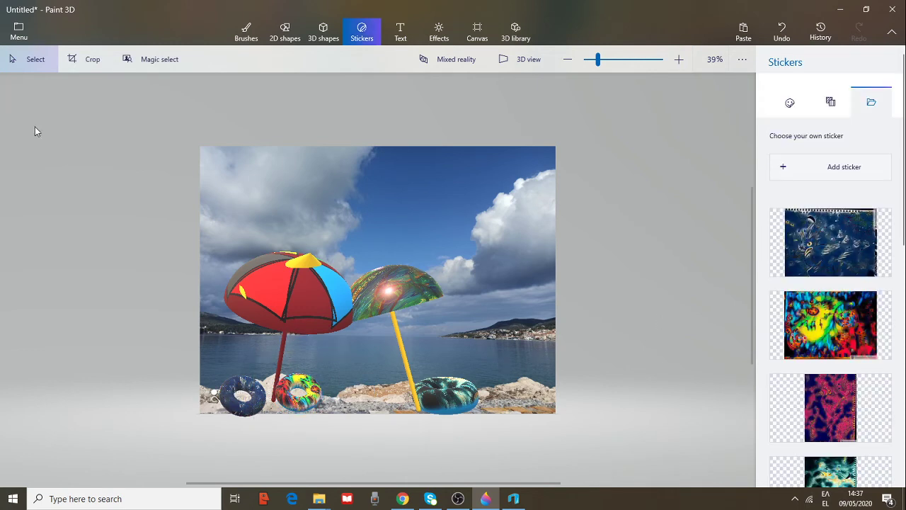
Export the scene as a 1600×1201 JPEG image
{"action": "left_click", "coordinate": [16, 35]}
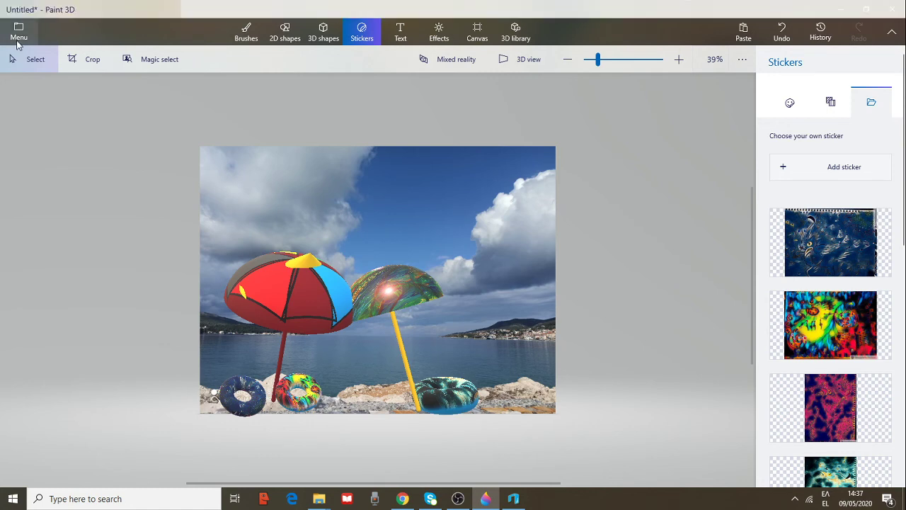
{"action": "left_click", "coordinate": [45, 172]}
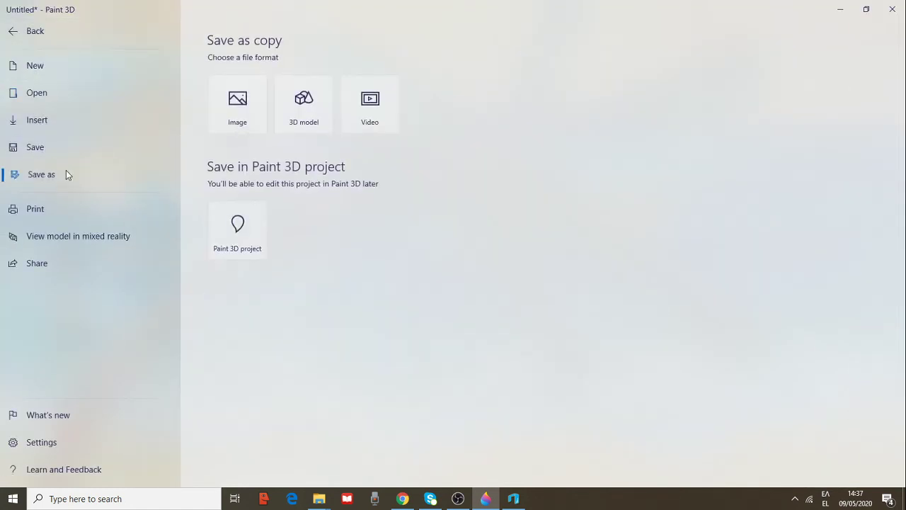
{"action": "left_click", "coordinate": [238, 106]}
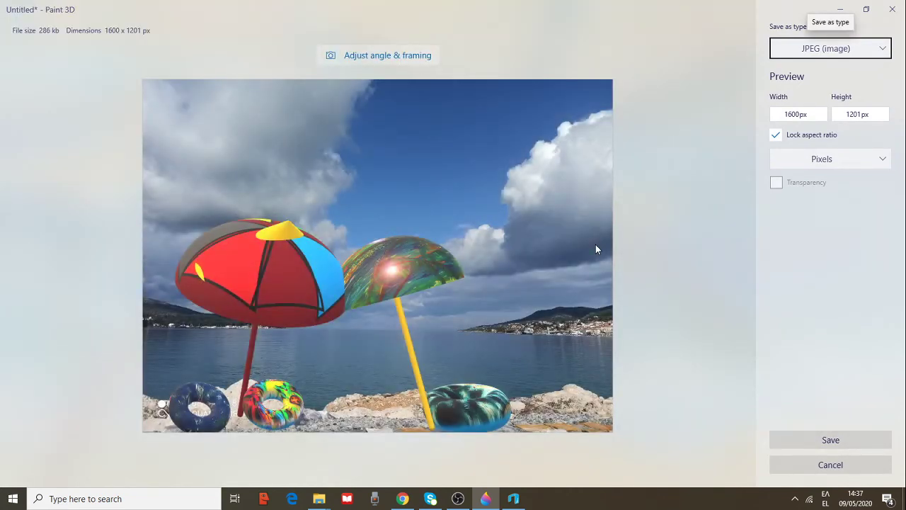
{"action": "left_click", "coordinate": [805, 116]}
{"action": "left_click", "coordinate": [865, 116]}
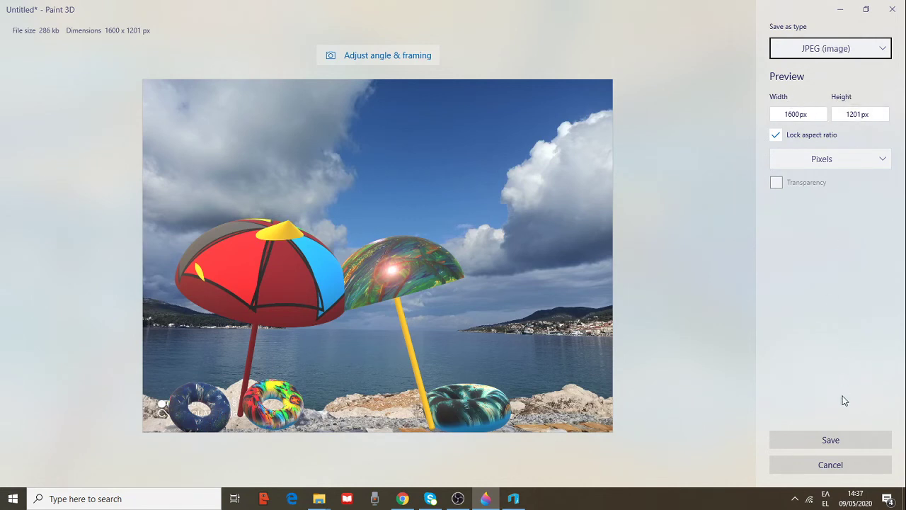
{"action": "left_click", "coordinate": [832, 441]}
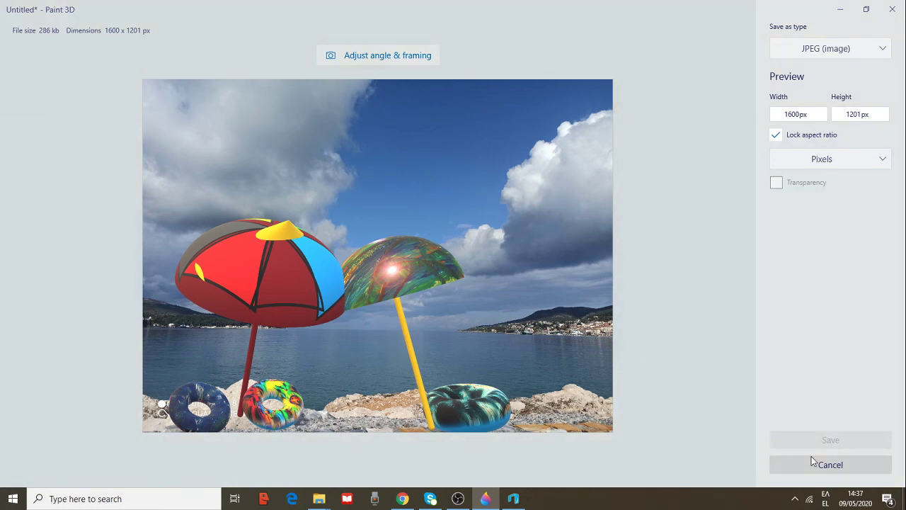
Save the JPEG to the Desktop as '3d paint my umbrella'
{"action": "left_click", "coordinate": [338, 302]}
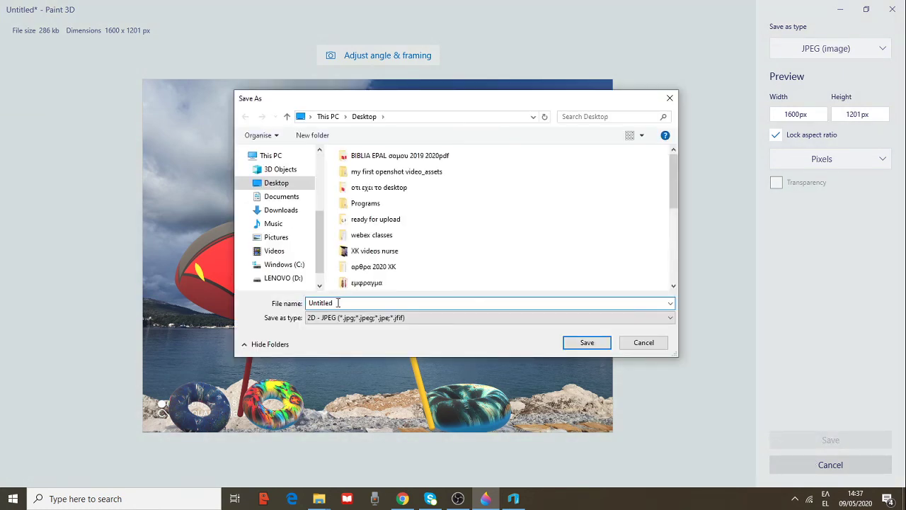
{"action": "key", "text": "BackSpace"}
{"action": "key", "text": "BackSpace"}
{"action": "key", "text": "BackSpace"}
{"action": "key", "text": "BackSpace"}
{"action": "key", "text": "BackSpace"}
{"action": "key", "text": "BackSpace"}
{"action": "key", "text": "BackSpace"}
{"action": "type", "text": "3δ παιντ θμβρελλα"}
{"action": "key", "text": "BackSpace"}
{"action": "key", "text": "BackSpace"}
{"action": "key", "text": "BackSpace"}
{"action": "key", "text": "BackSpace"}
{"action": "key", "text": "BackSpace"}
{"action": "key", "text": "BackSpace"}
{"action": "key", "text": "BackSpace"}
{"action": "key", "text": "BackSpace"}
{"action": "key", "text": "BackSpace"}
{"action": "key", "text": "BackSpace"}
{"action": "key", "text": "BackSpace"}
{"action": "key", "text": "BackSpace"}
{"action": "key", "text": "BackSpace"}
{"action": "key", "text": "BackSpace"}
{"action": "key", "text": "BackSpace"}
{"action": "key", "text": "BackSpace"}
{"action": "key", "text": "alt+shift"}
{"action": "type", "text": "nt my umbrella"}
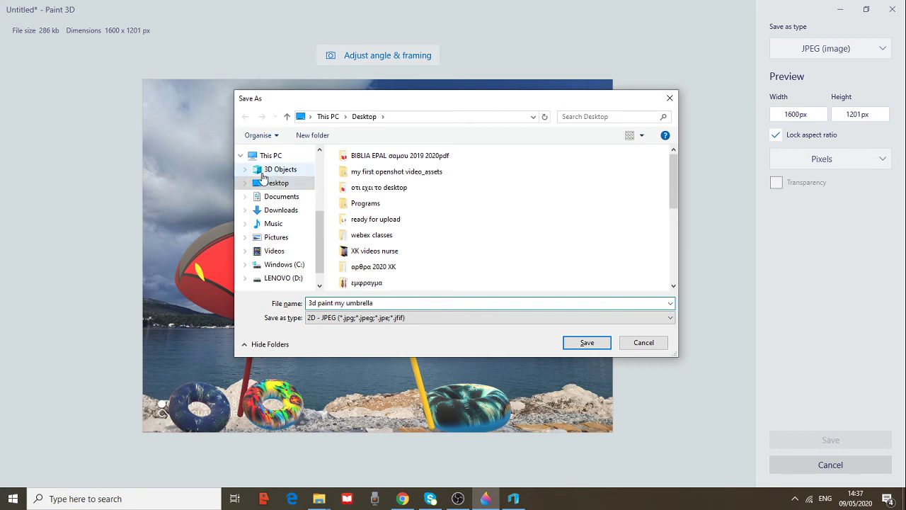
{"action": "left_click", "coordinate": [282, 183]}
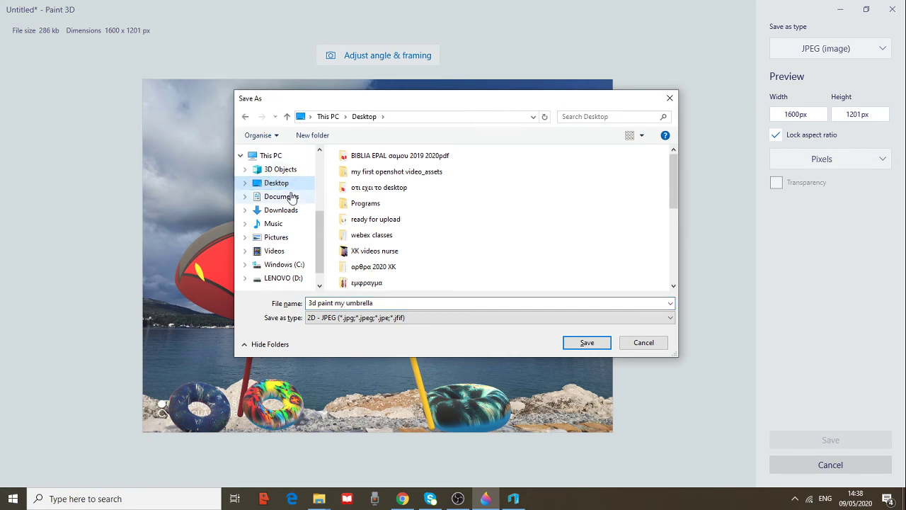
{"action": "left_click", "coordinate": [592, 344]}
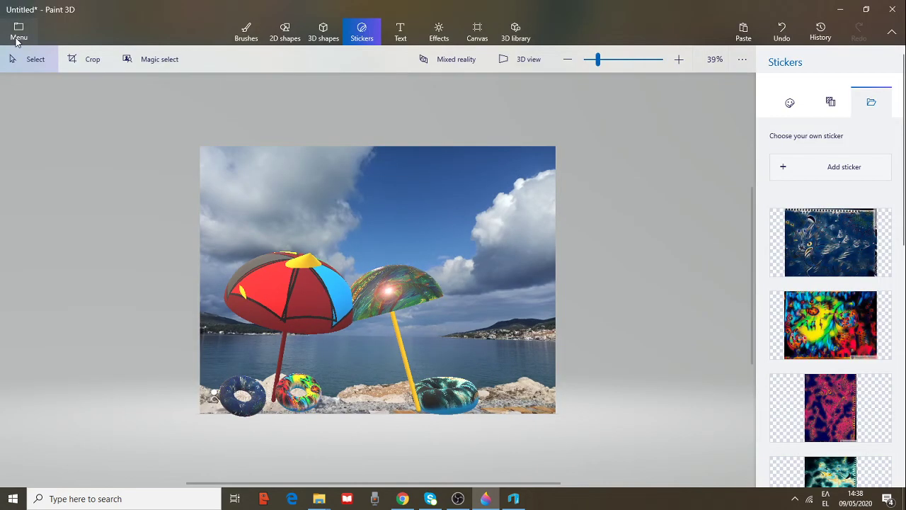
Save the scene as a GLB 3D model named '3d paint my umbrella model'
{"action": "left_click", "coordinate": [16, 31]}
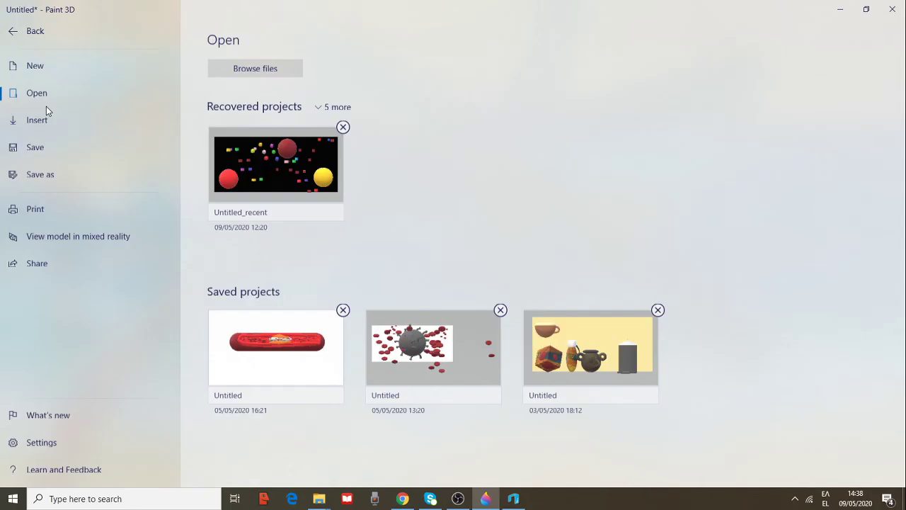
{"action": "left_click", "coordinate": [40, 175]}
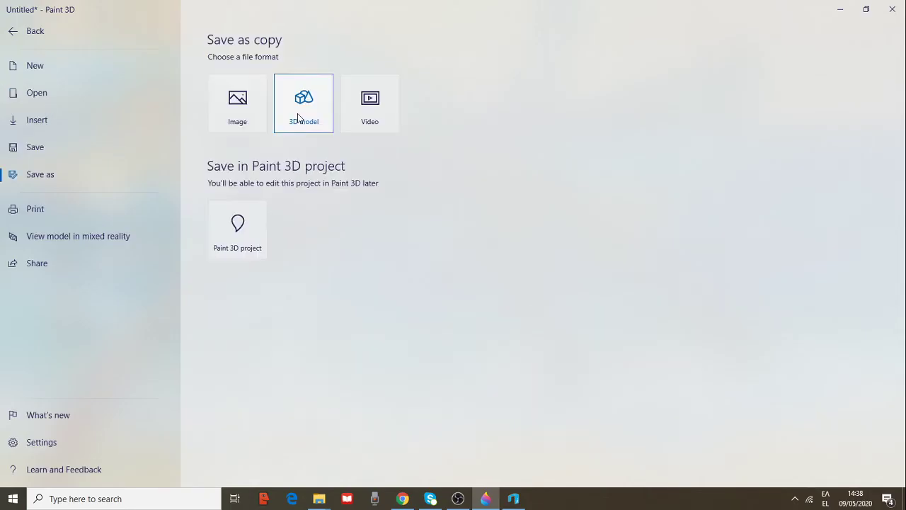
{"action": "left_click", "coordinate": [297, 117]}
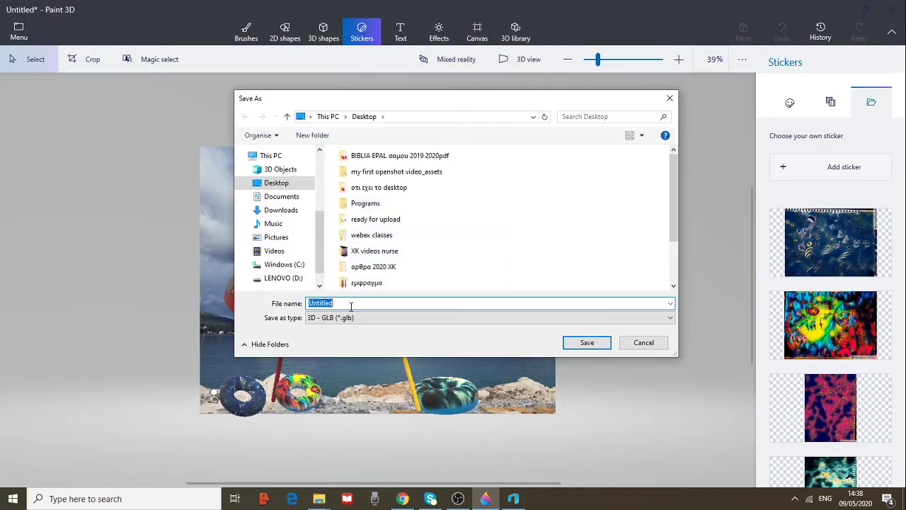
{"action": "type", "text": "3"}
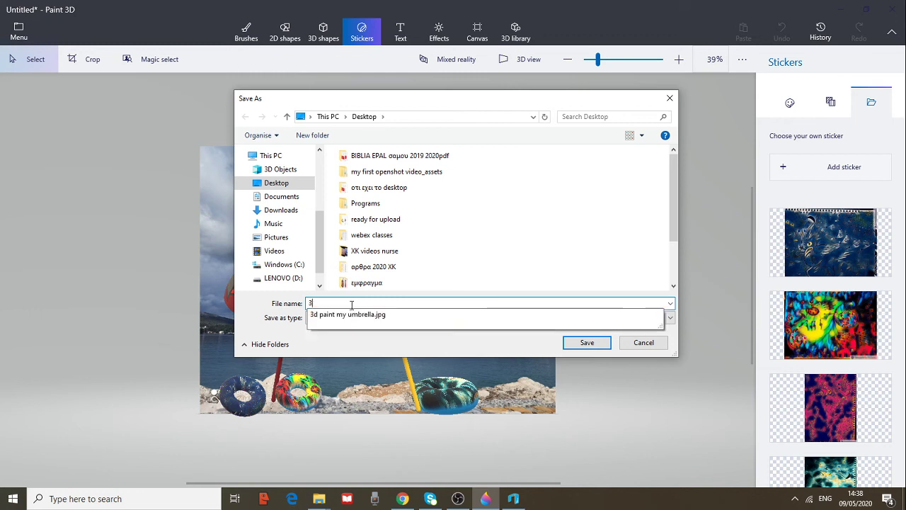
{"action": "type", "text": "d paint my umbrella mode"}
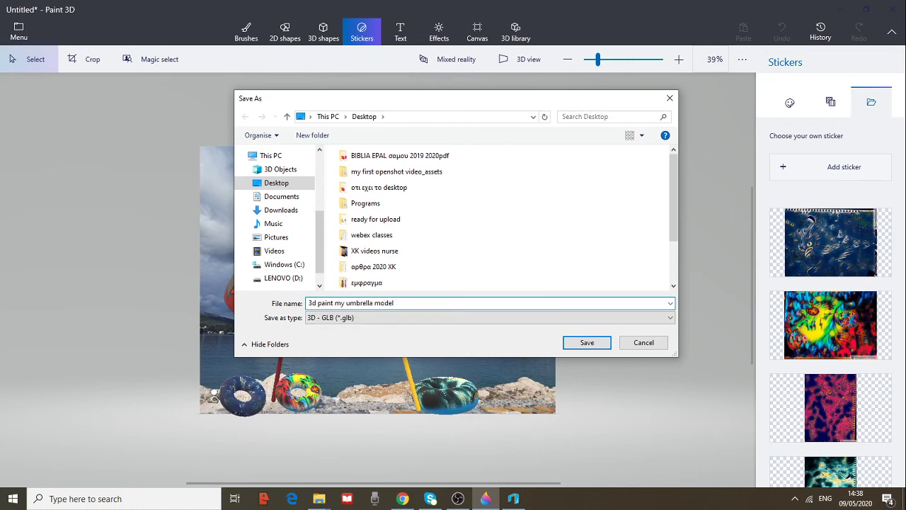
{"action": "type", "text": "l"}
{"action": "left_click", "coordinate": [594, 345]}
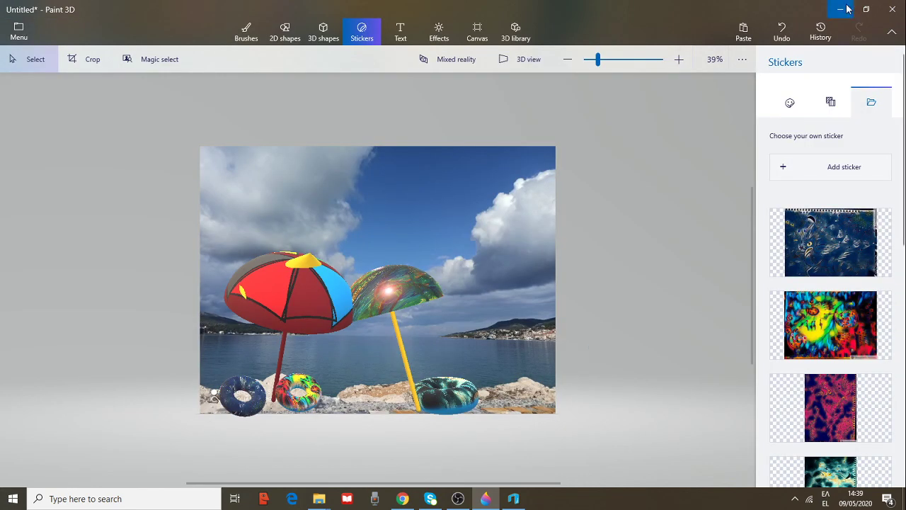
Minimize Paint 3D and drag the '3d paint my umbrella model' icon toward the desktop centre
{"action": "left_click", "coordinate": [839, 9]}
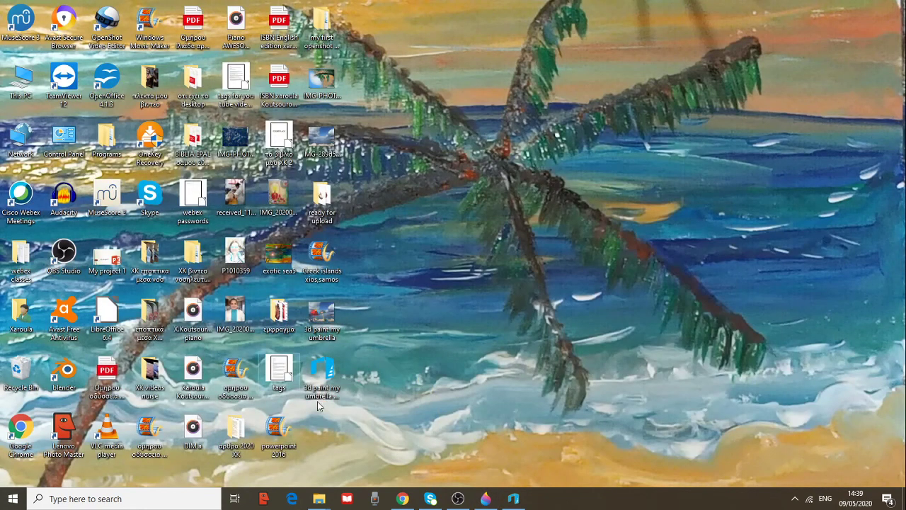
{"action": "mouse_move", "coordinate": [324, 371]}
{"action": "left_mouse_down"}
{"action": "mouse_move", "coordinate": [391, 373]}
{"action": "mouse_move", "coordinate": [473, 301]}
{"action": "mouse_move", "coordinate": [462, 270]}
{"action": "left_mouse_up"}
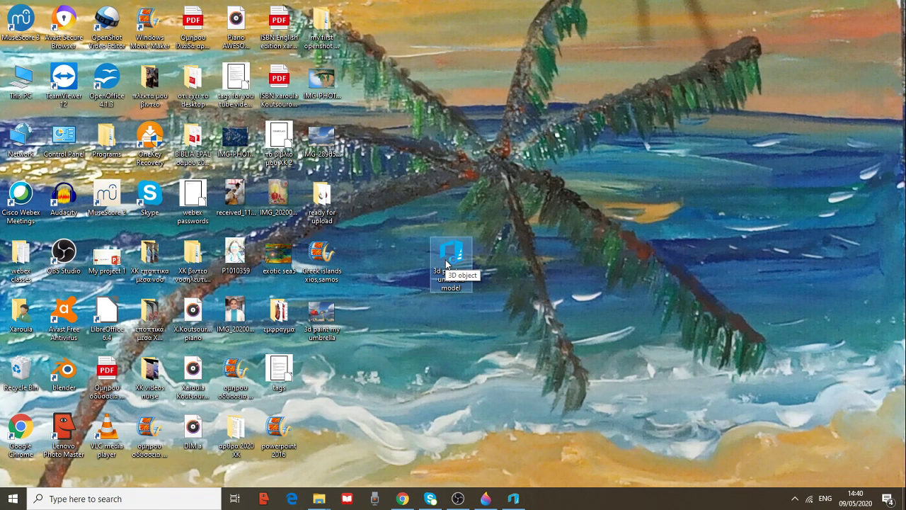
Open the umbrella model in 3D Builder and orbit around the backdrop, umbrellas and life rings
{"action": "double_click", "coordinate": [441, 259]}
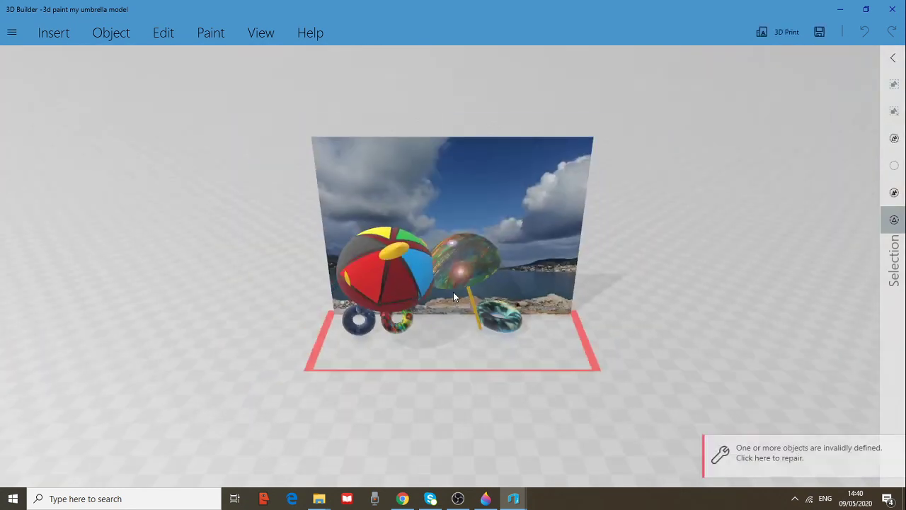
{"action": "scroll", "coordinate": [582, 312], "scroll_direction": "up", "scroll_amount": 3}
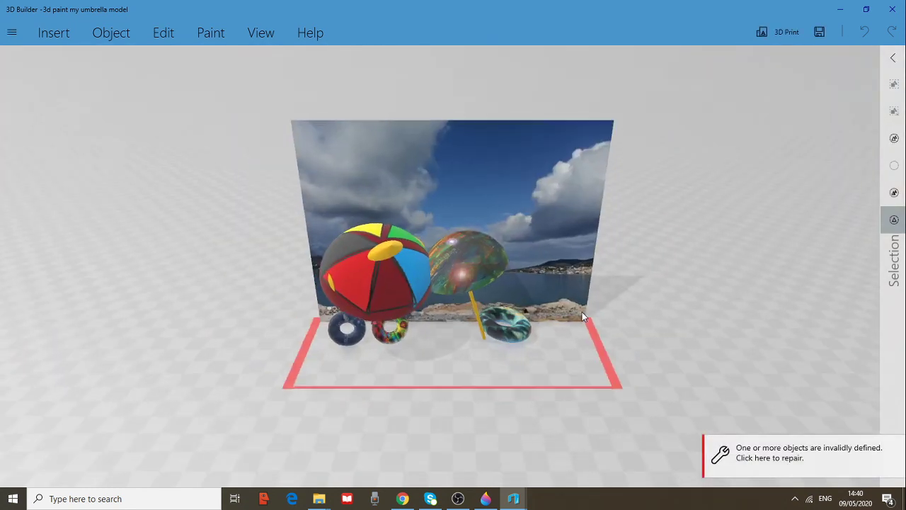
{"action": "right_click_drag", "start_coordinate": [551, 164], "coordinate": [540, 199]}
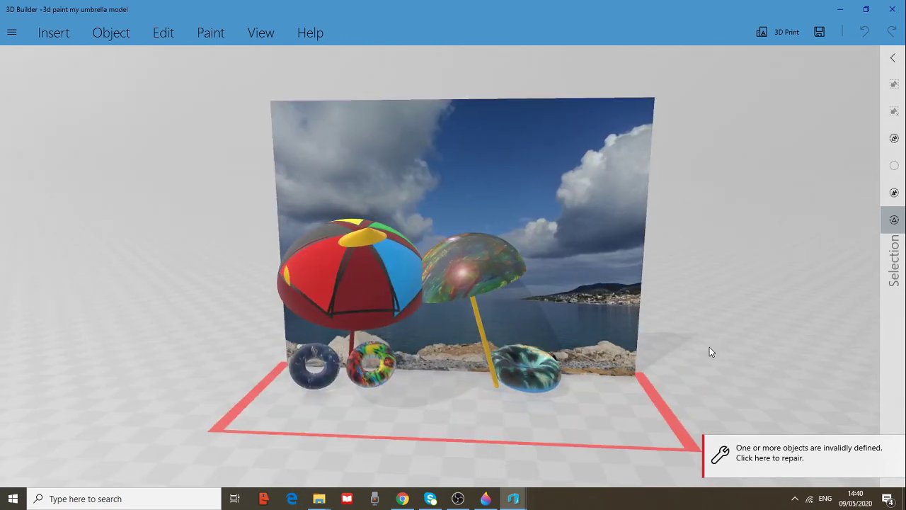
{"action": "right_click_drag", "start_coordinate": [710, 347], "coordinate": [337, 281]}
{"action": "right_click_drag", "start_coordinate": [403, 351], "coordinate": [575, 334]}
{"action": "right_click_drag", "start_coordinate": [465, 387], "coordinate": [397, 357]}
{"action": "right_click_drag", "start_coordinate": [573, 342], "coordinate": [425, 337]}
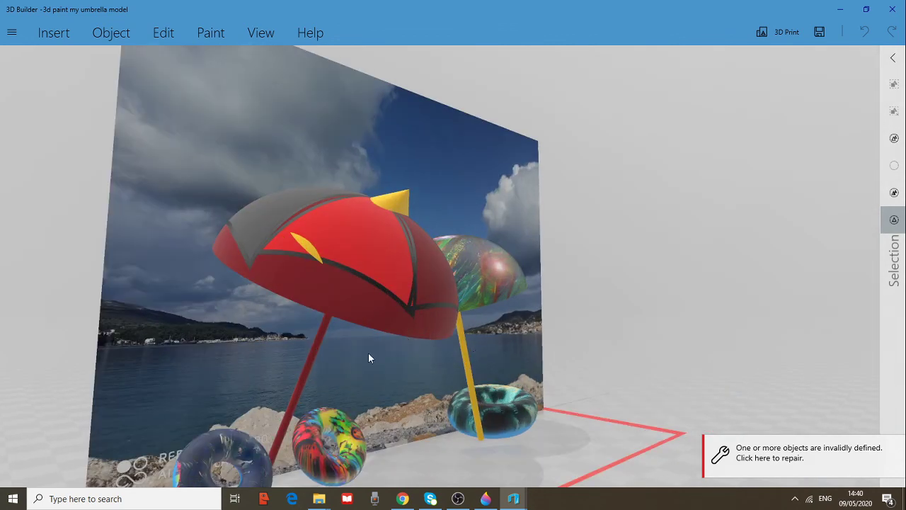
{"action": "right_click_drag", "start_coordinate": [368, 358], "coordinate": [409, 354]}
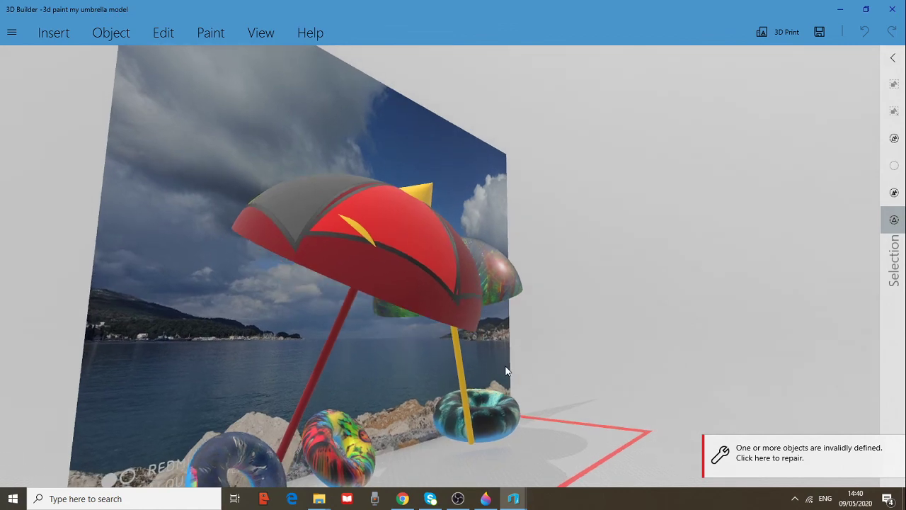
{"action": "right_click_drag", "start_coordinate": [438, 392], "coordinate": [383, 395]}
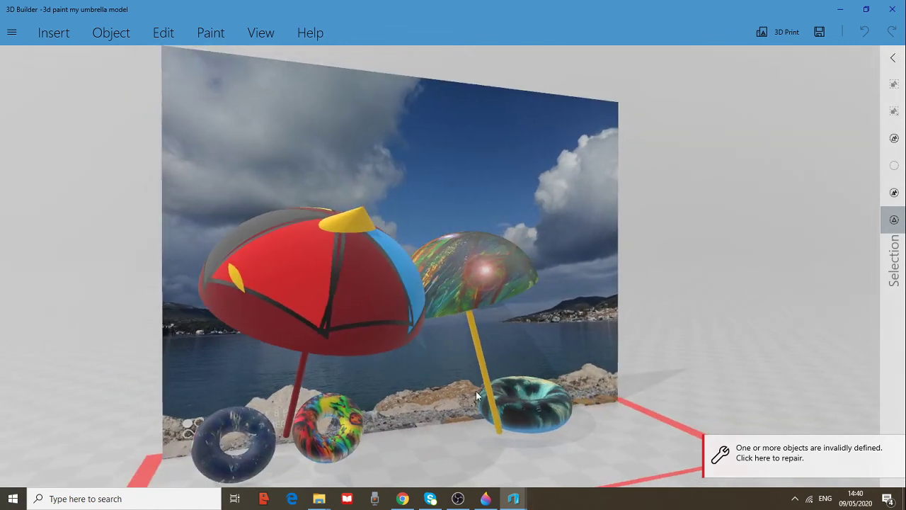
{"action": "right_click_drag", "start_coordinate": [476, 391], "coordinate": [414, 369]}
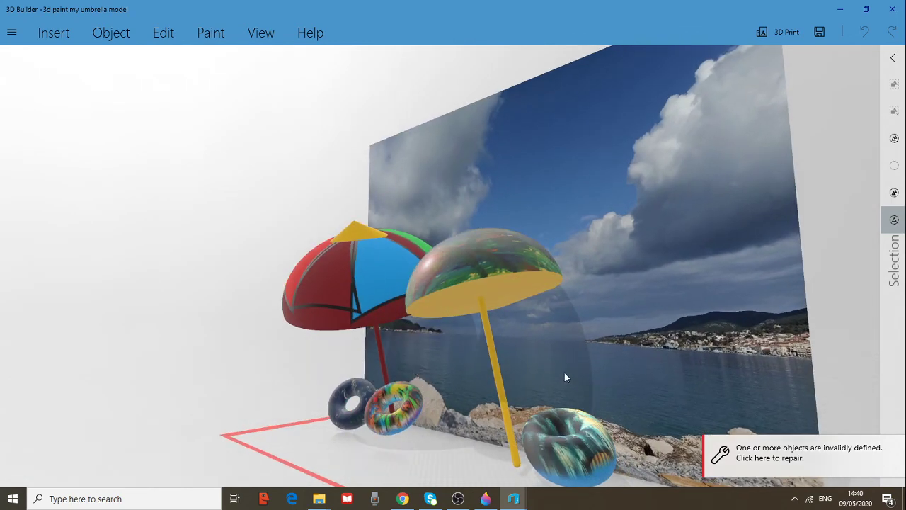